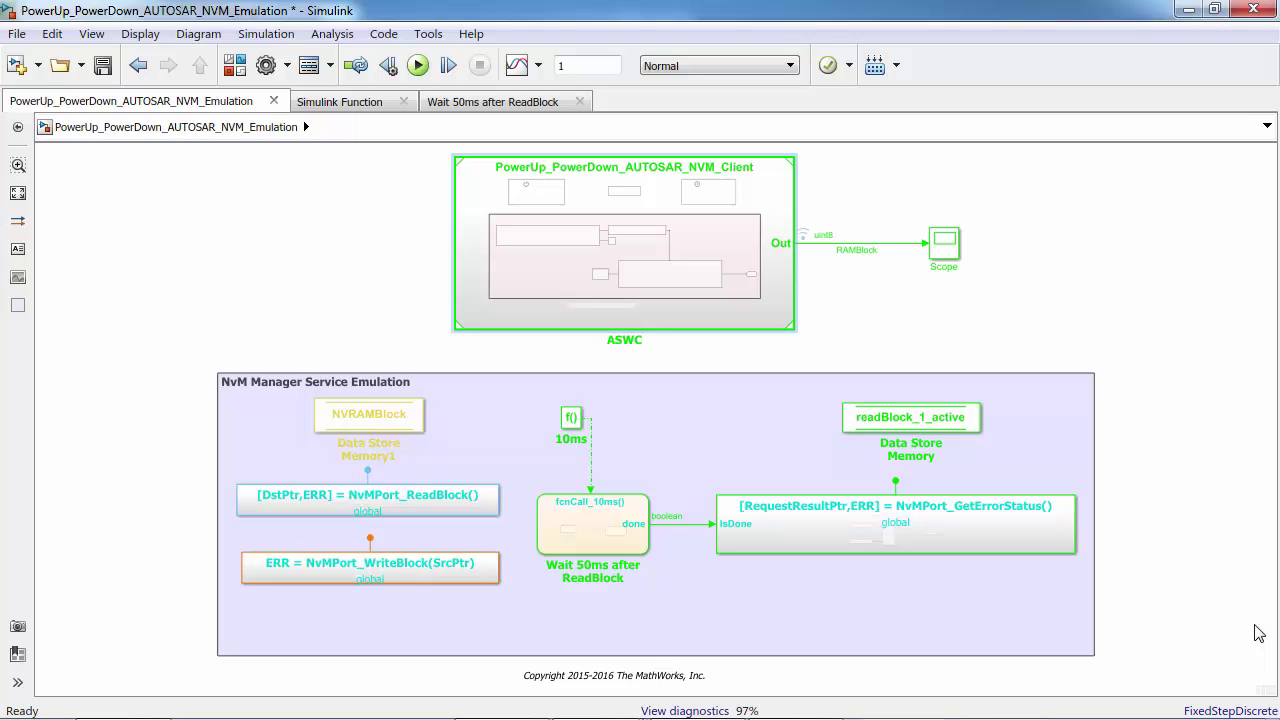
Step: Open the NVM client component model inside the ASWC block
click(670, 312)
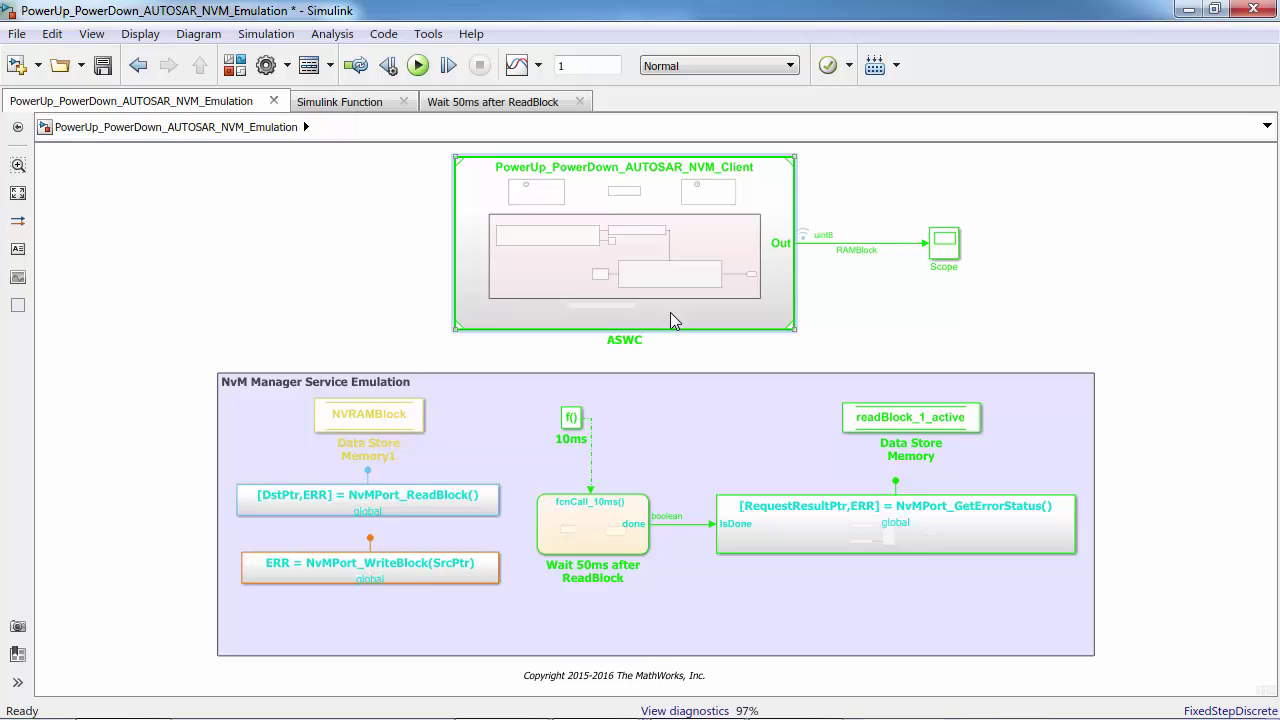
click(608, 405)
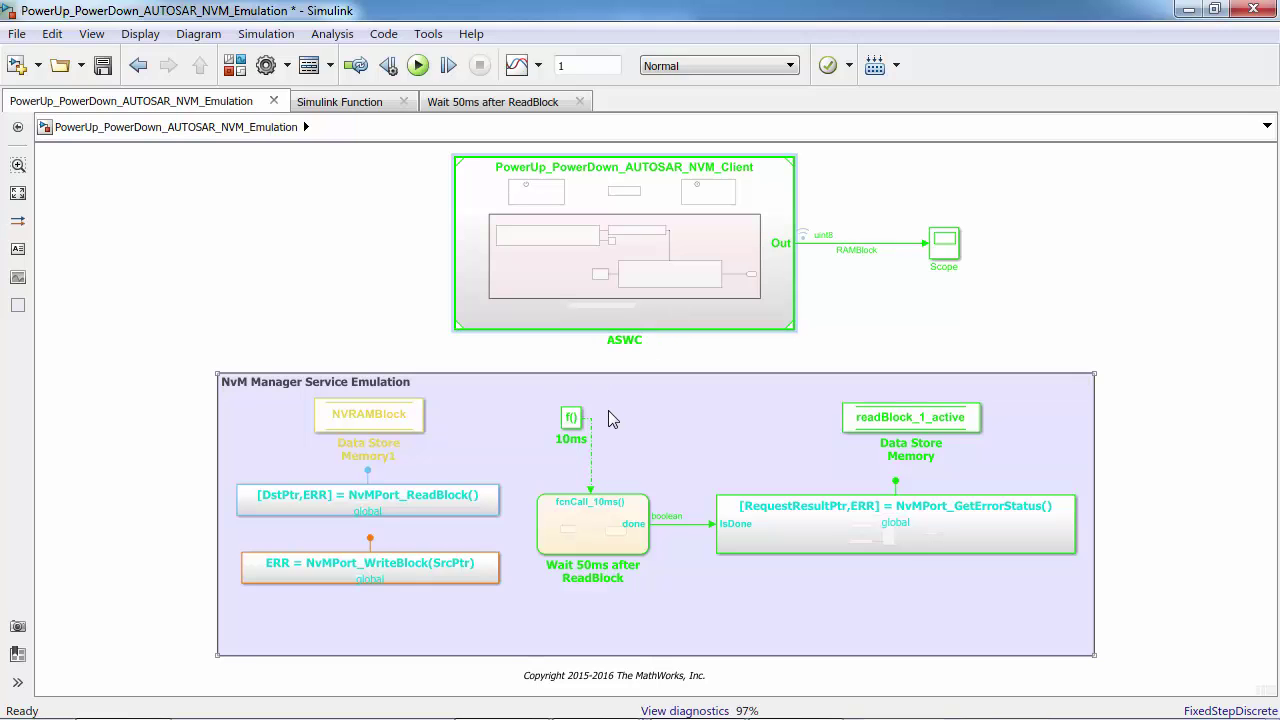
click(651, 331)
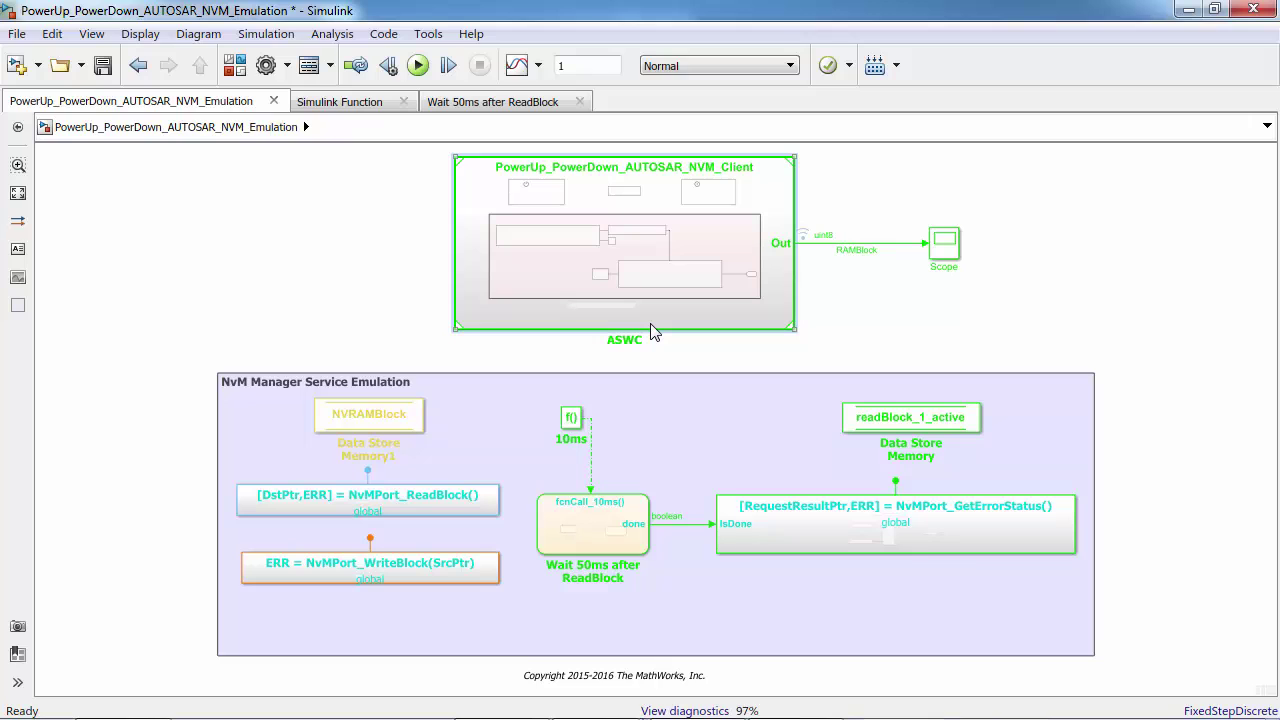
double_click(651, 328)
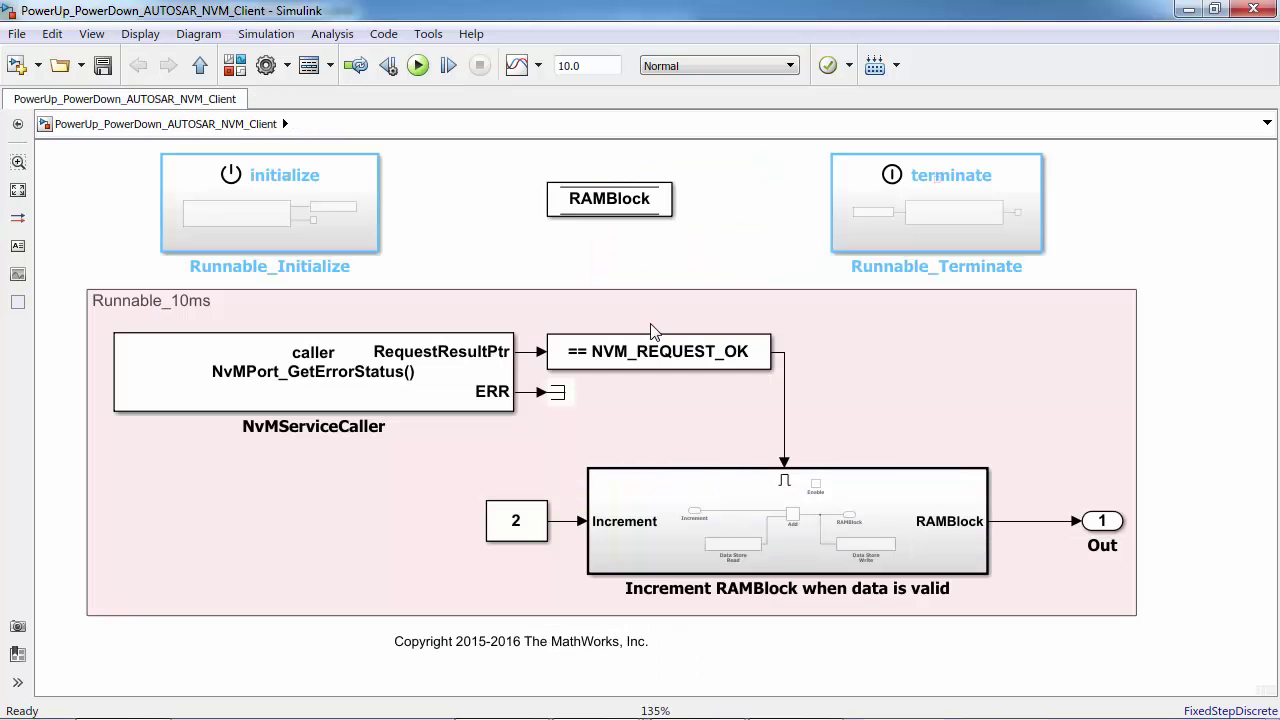
Step: Look inside the client model's Runnable_Initialize subsystem
click(375, 248)
click(668, 245)
click(843, 212)
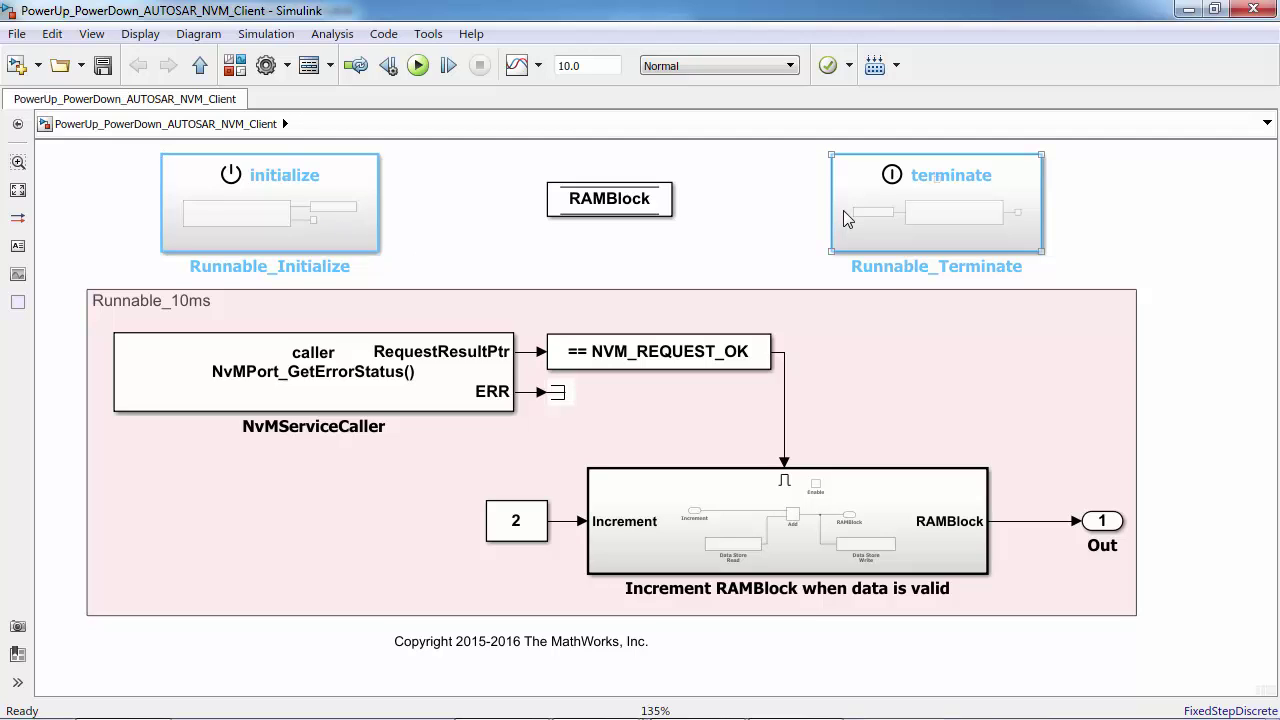
click(776, 218)
click(362, 216)
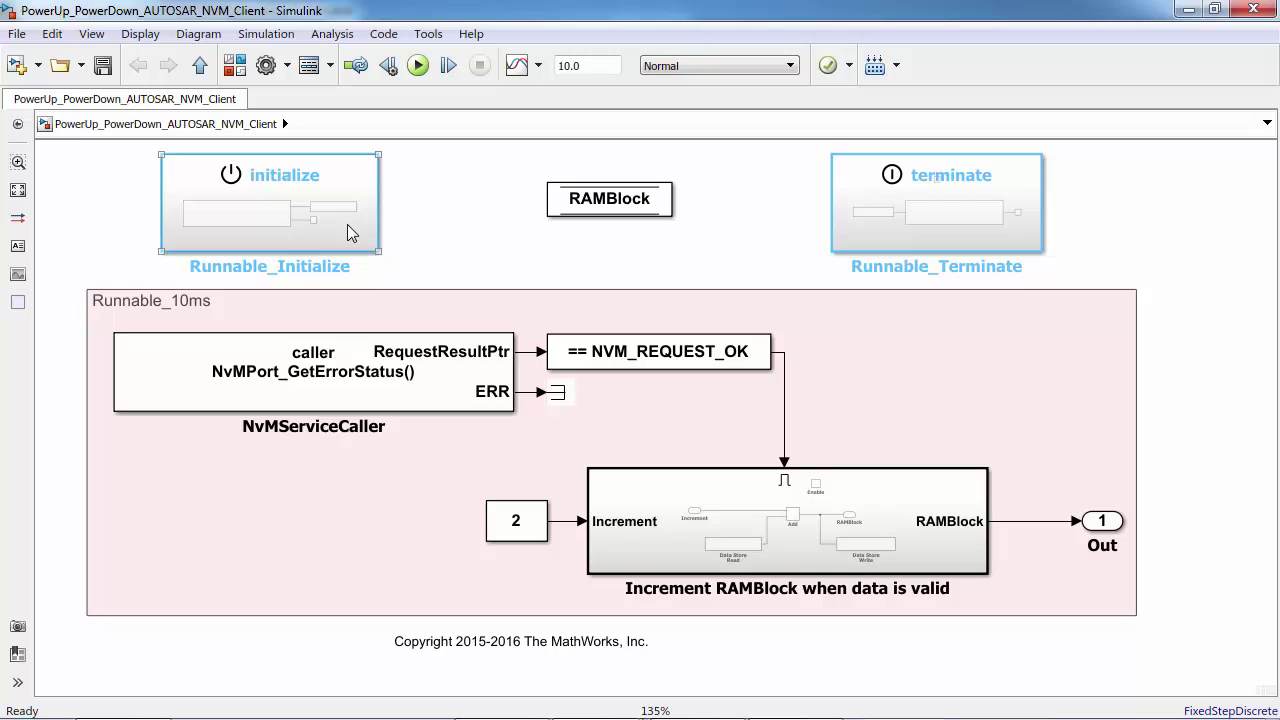
double_click(347, 224)
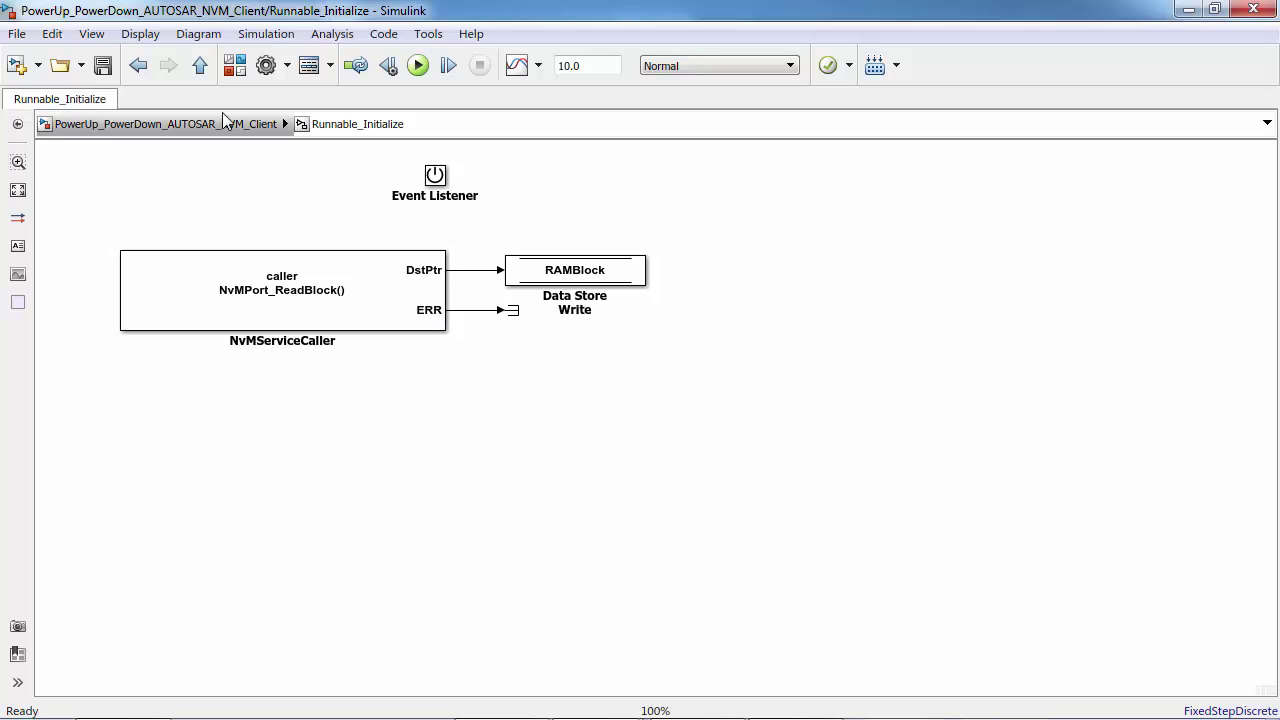
Step: Go back up and open Runnable_Terminate, selecting its NvMPort_WriteBlock caller
click(201, 67)
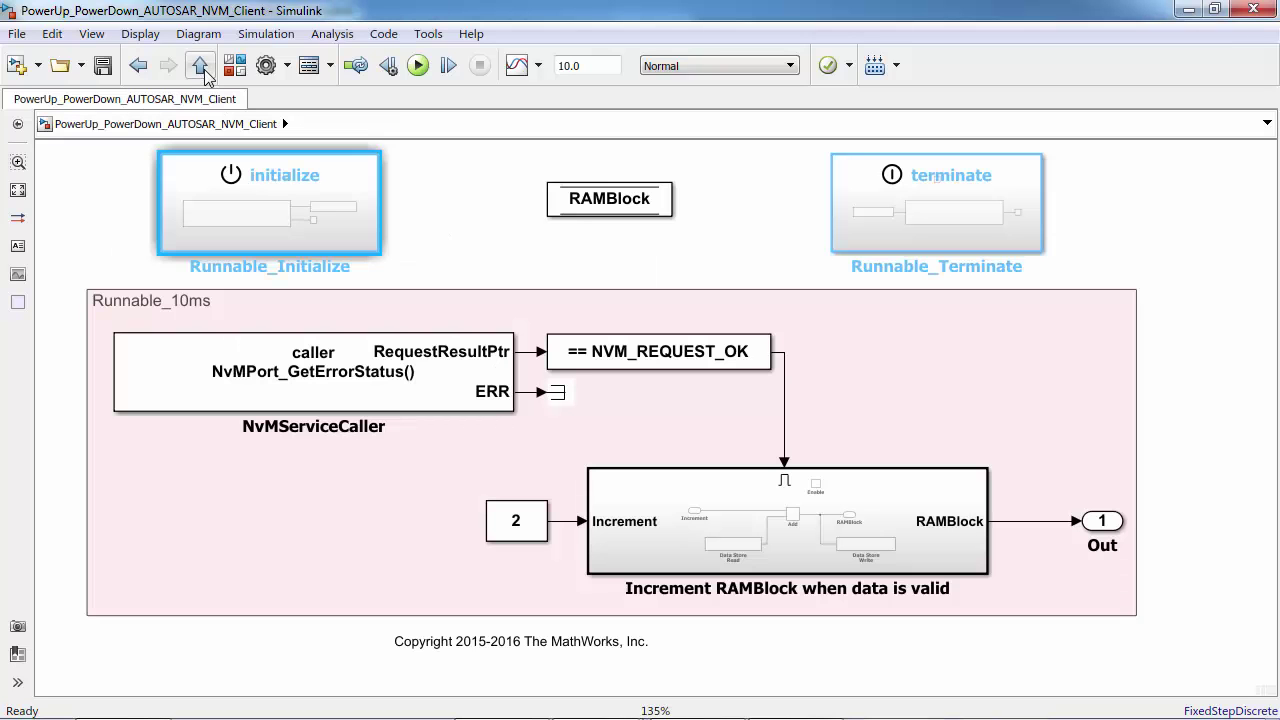
double_click(982, 215)
click(466, 330)
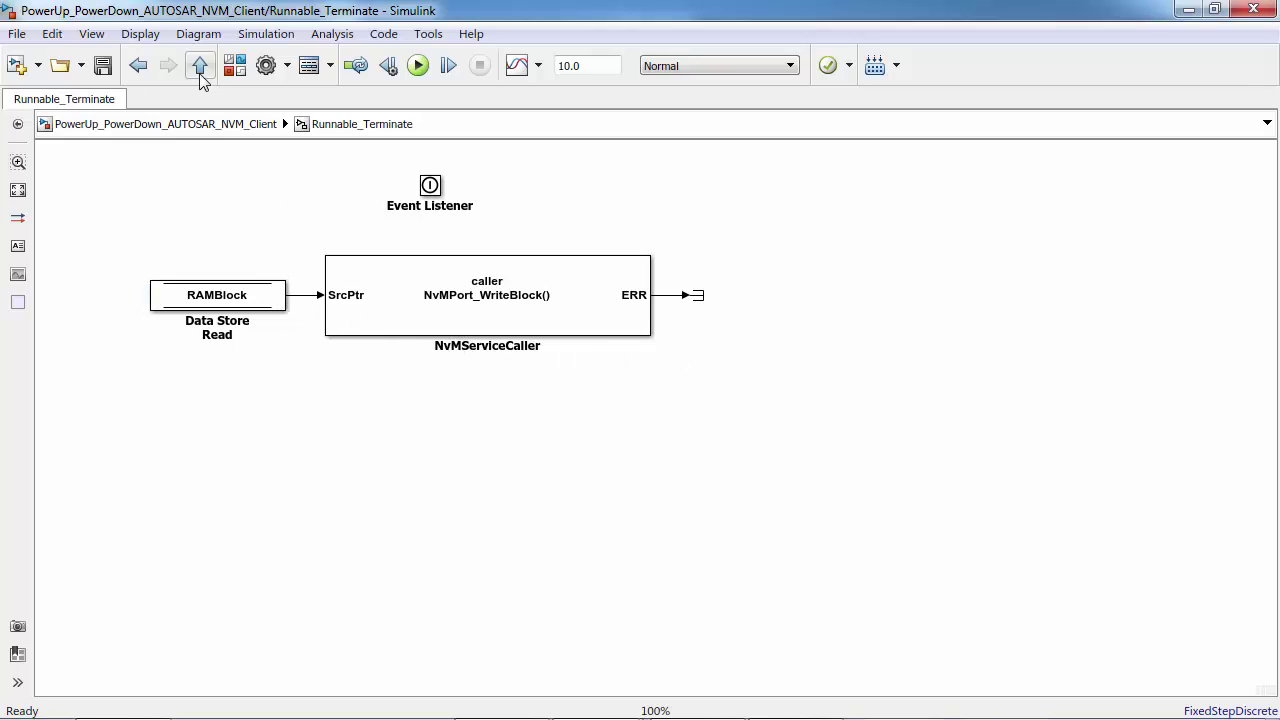
Step: Check Runnable_10ms's GetErrorStatus caller, then open the 'Increment RAMBlock when data is valid' subsystem
click(200, 68)
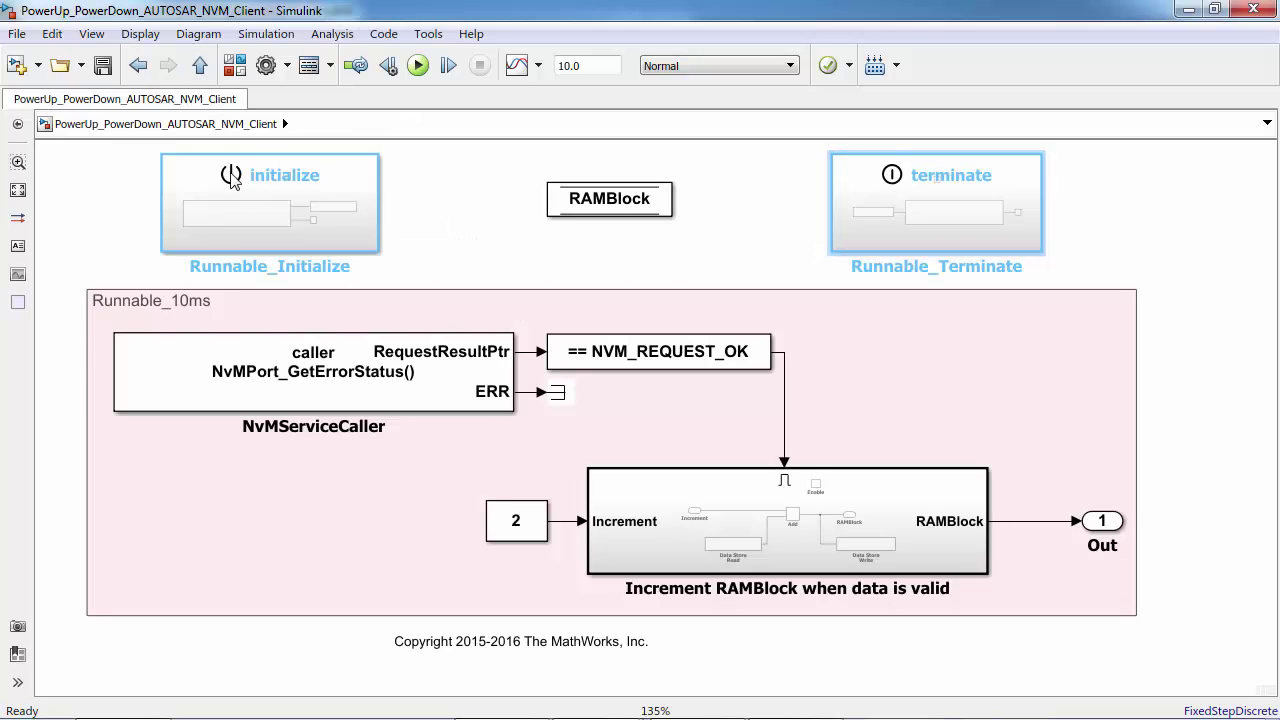
click(242, 314)
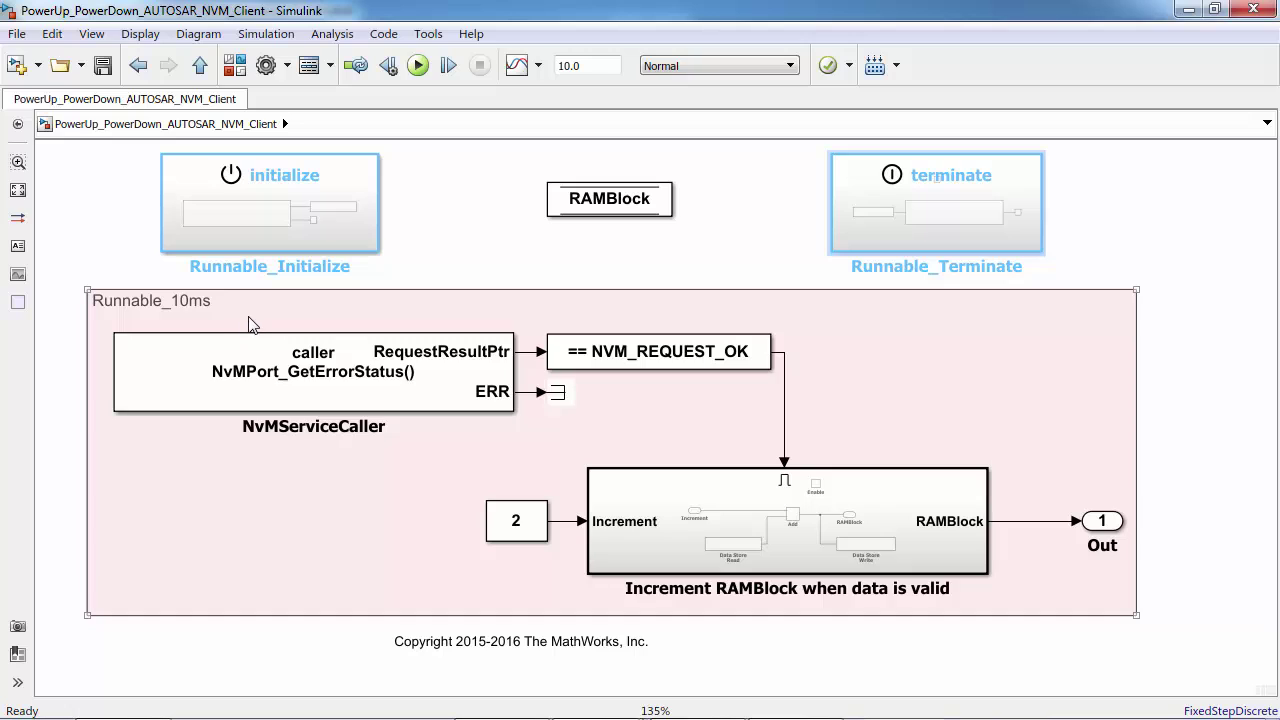
click(273, 337)
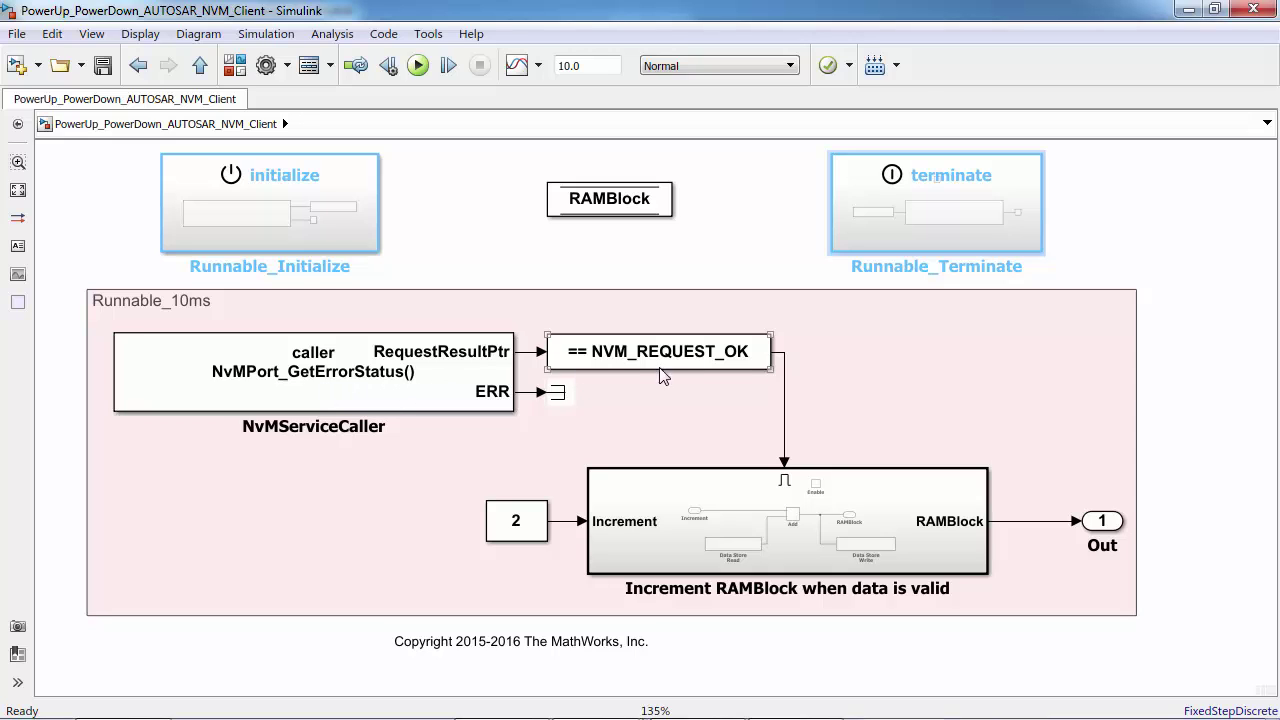
click(790, 385)
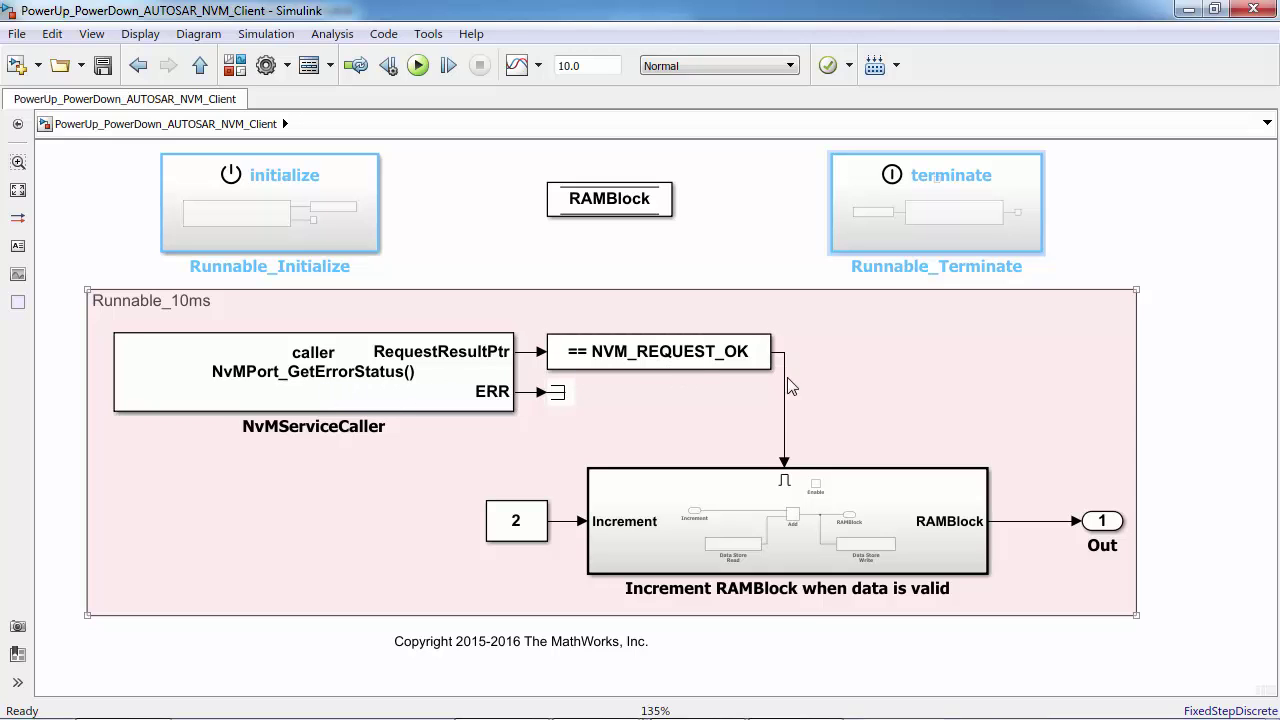
double_click(798, 532)
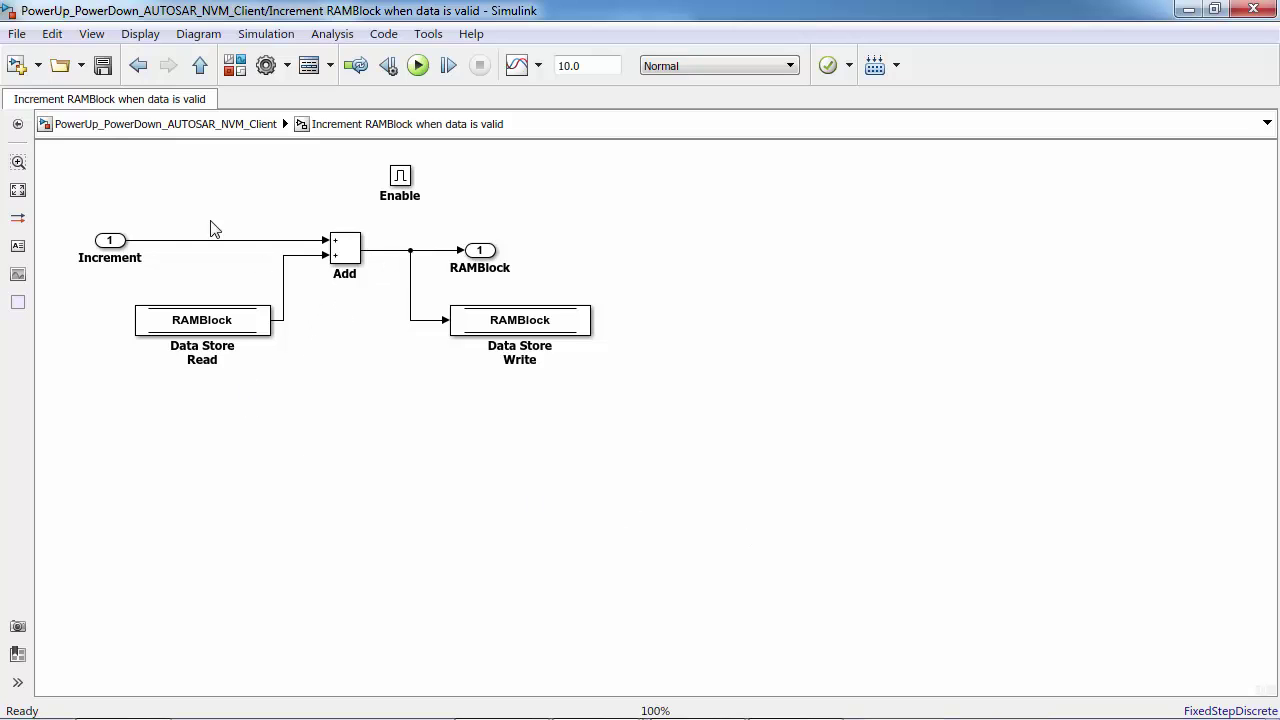
click(201, 66)
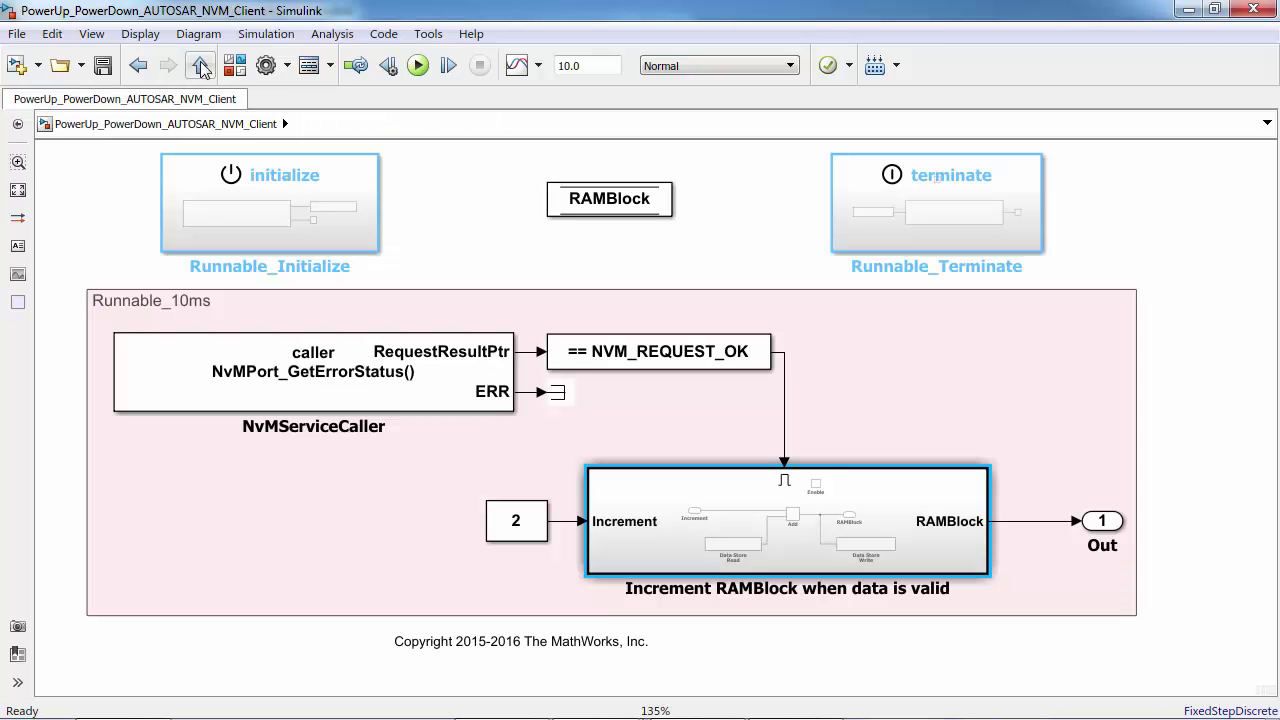
click(316, 447)
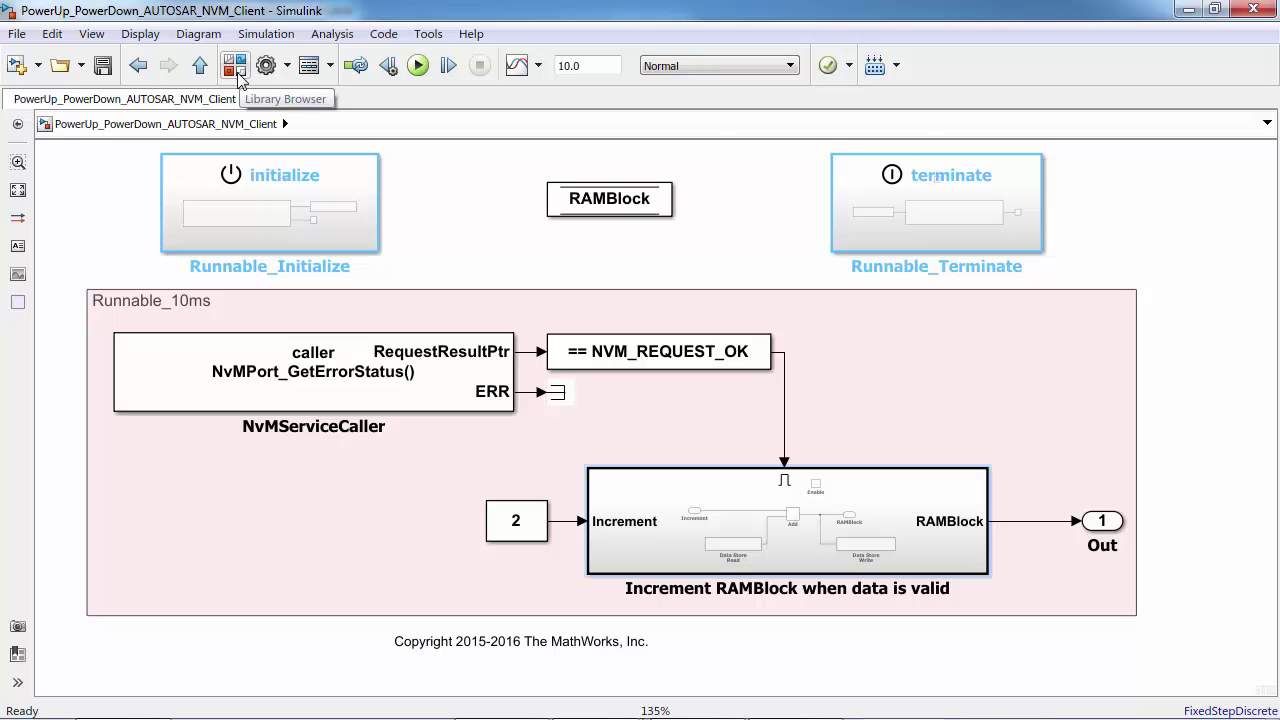
click(235, 68)
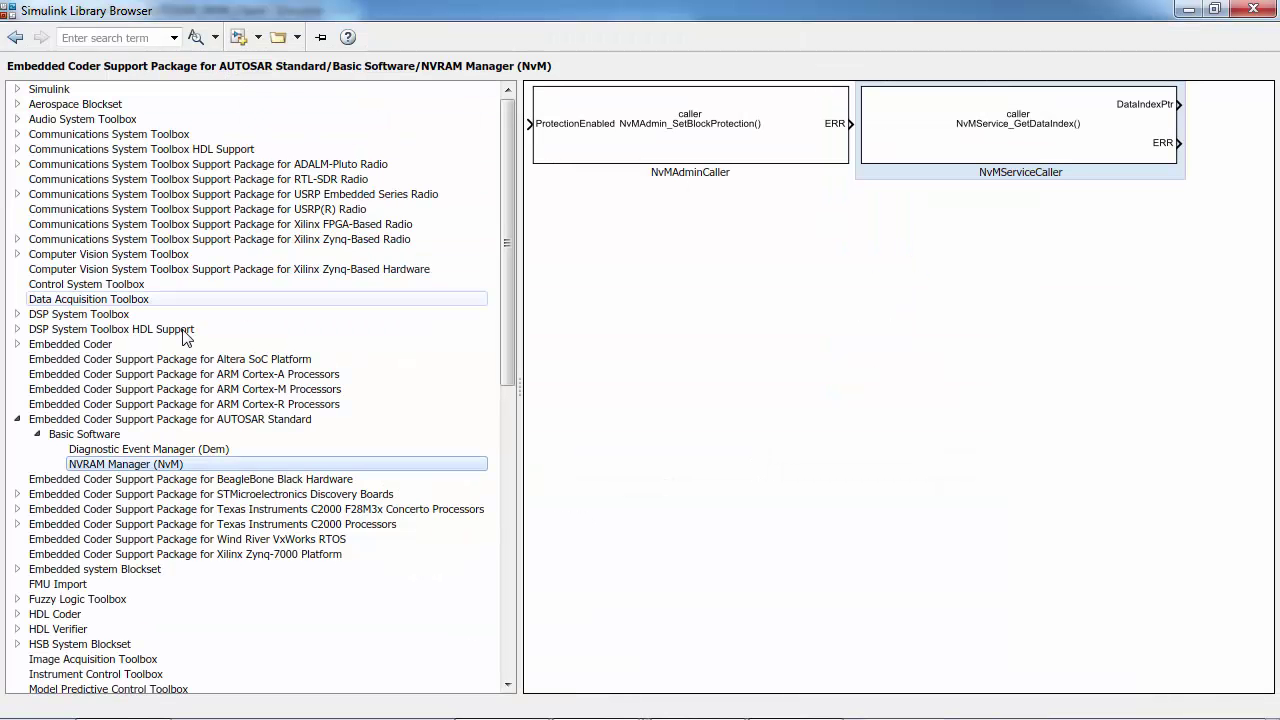
click(118, 421)
click(112, 433)
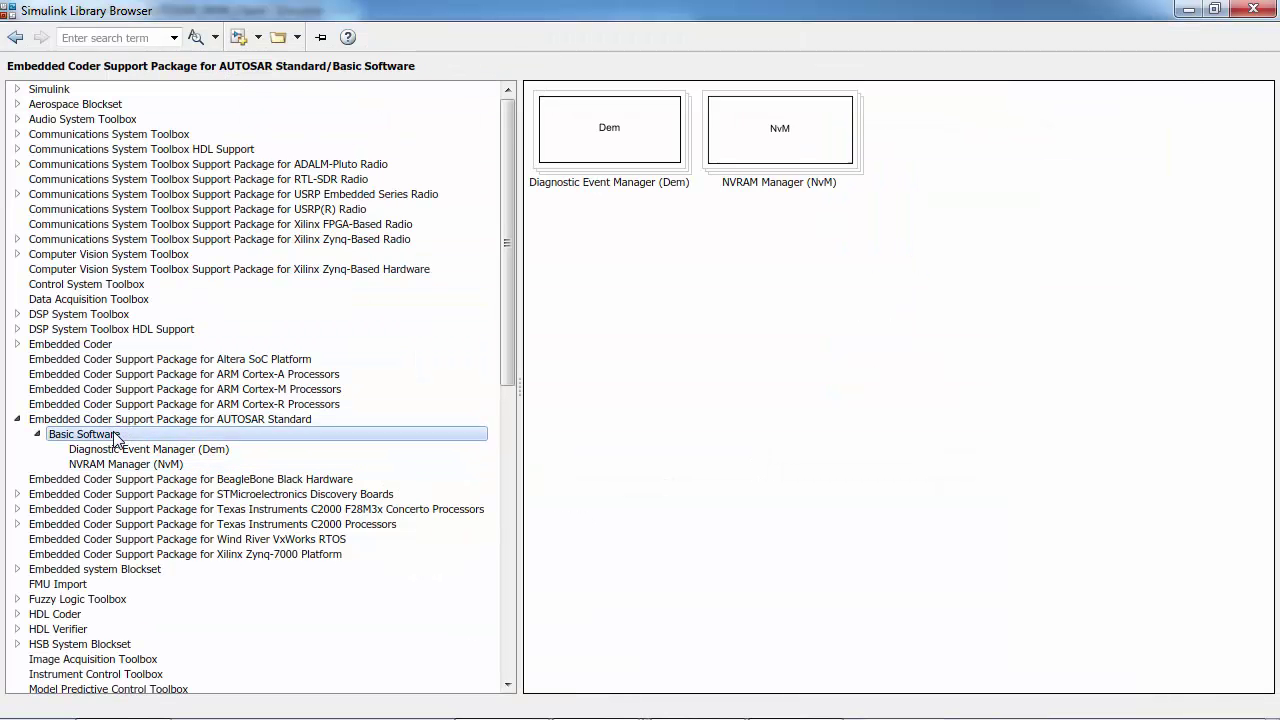
click(776, 115)
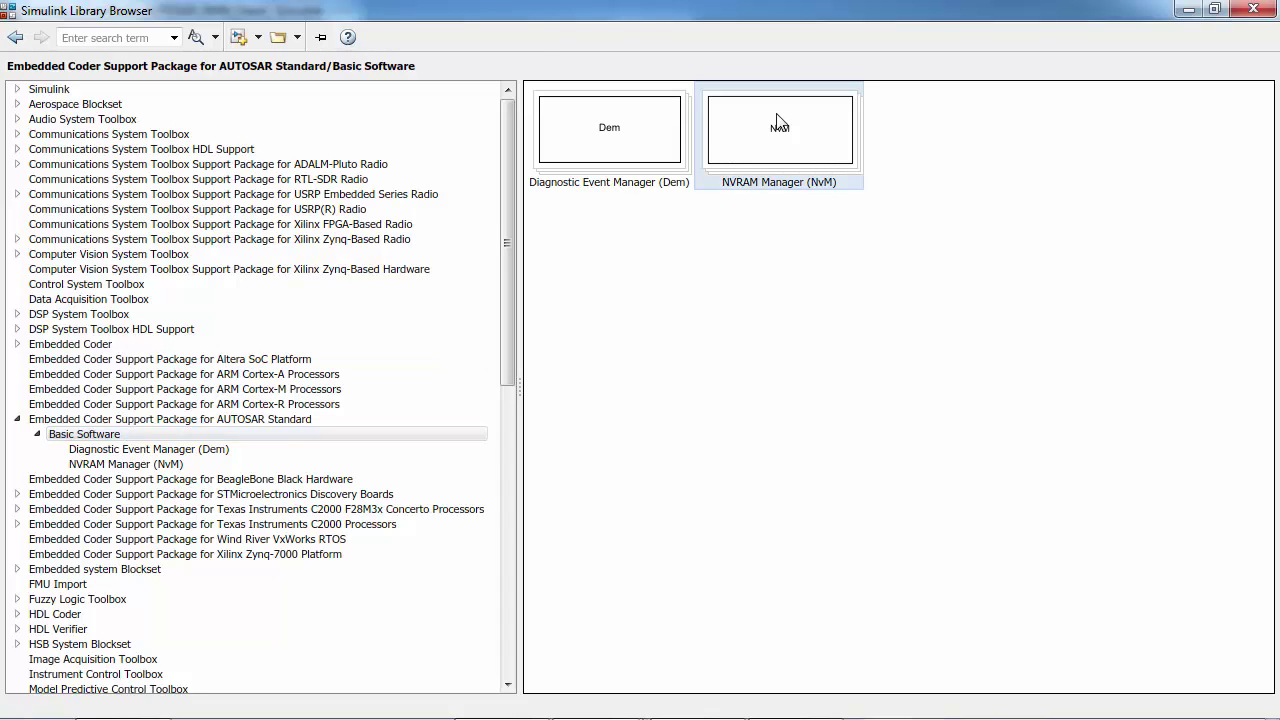
double_click(776, 116)
click(1042, 148)
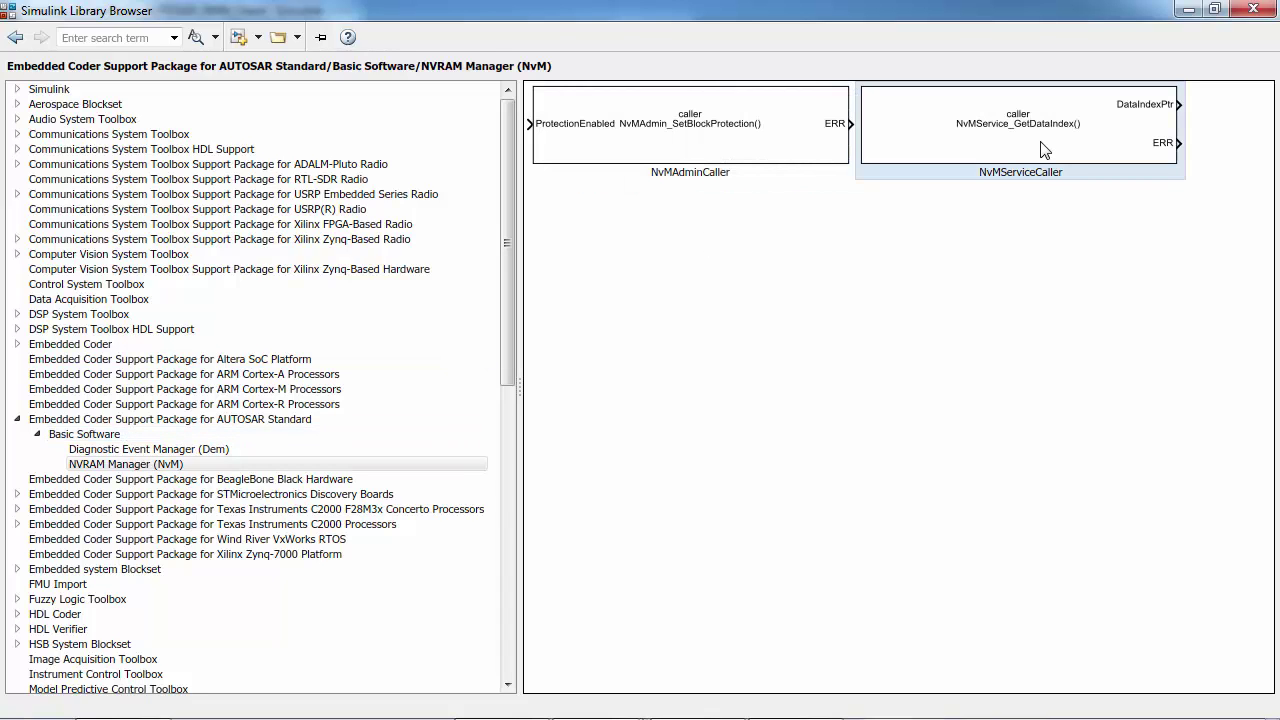
drag(1042, 148, 1008, 637)
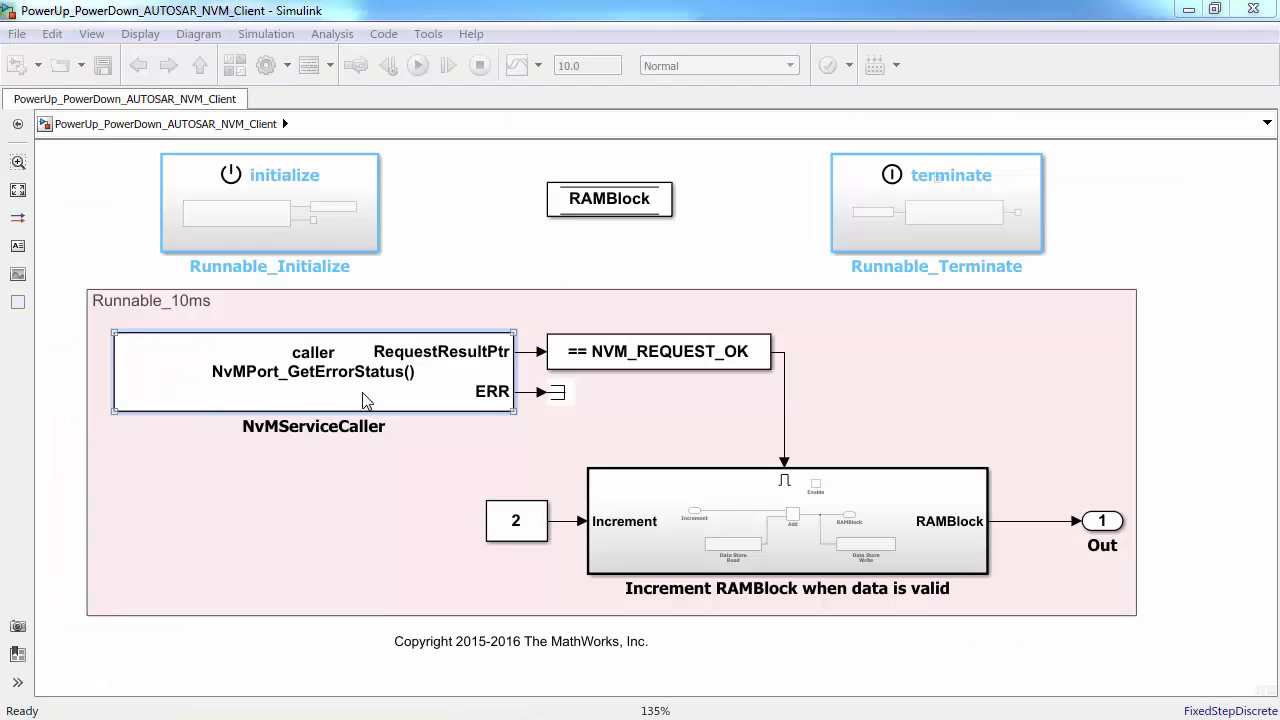
double_click(365, 400)
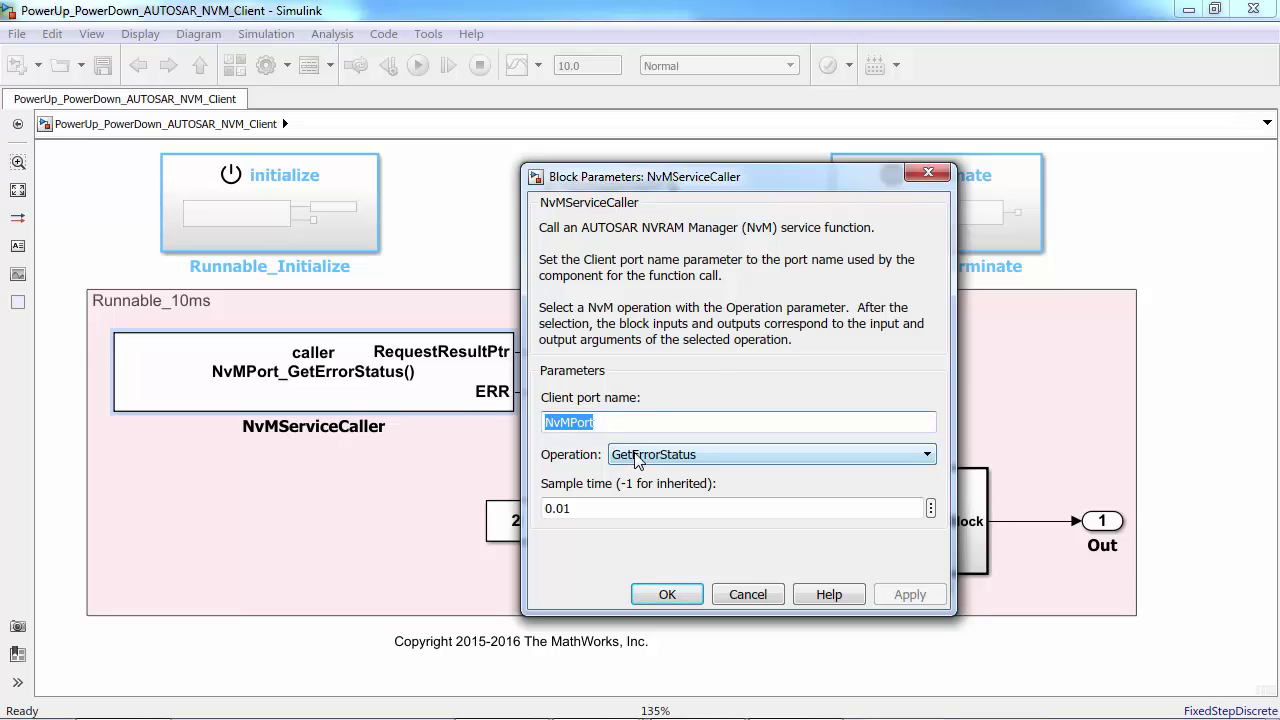
click(638, 458)
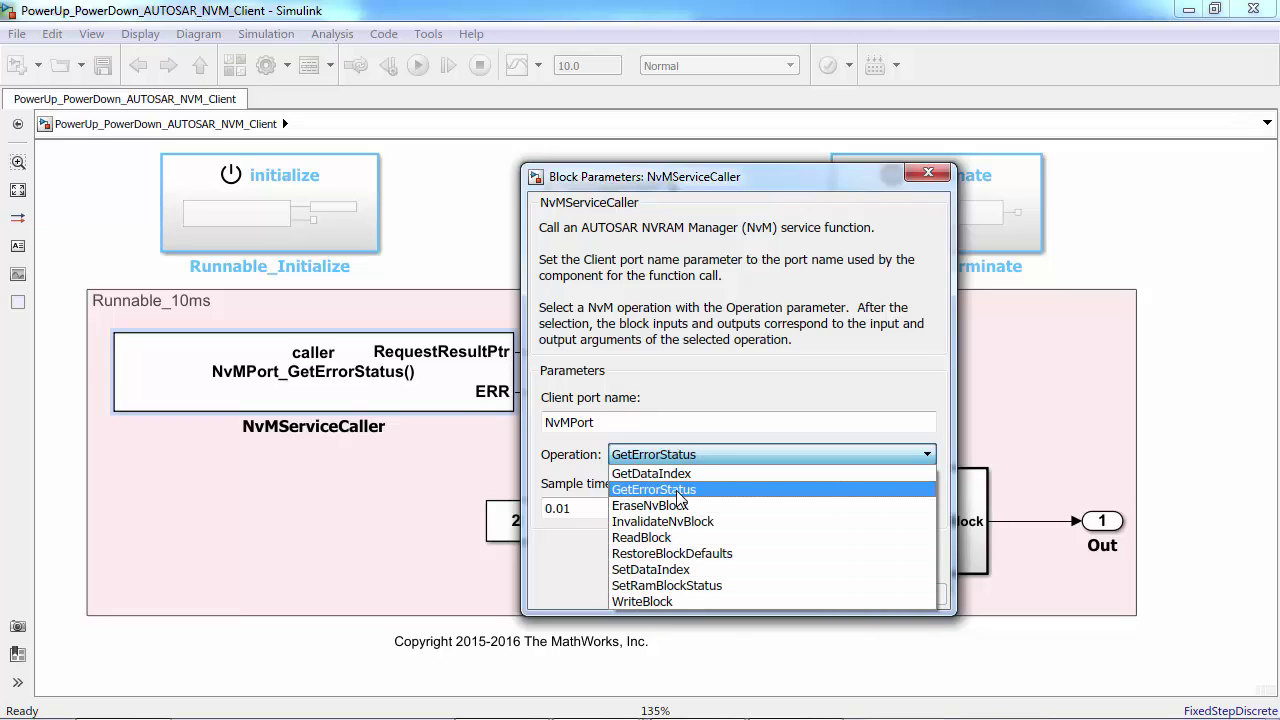
click(678, 492)
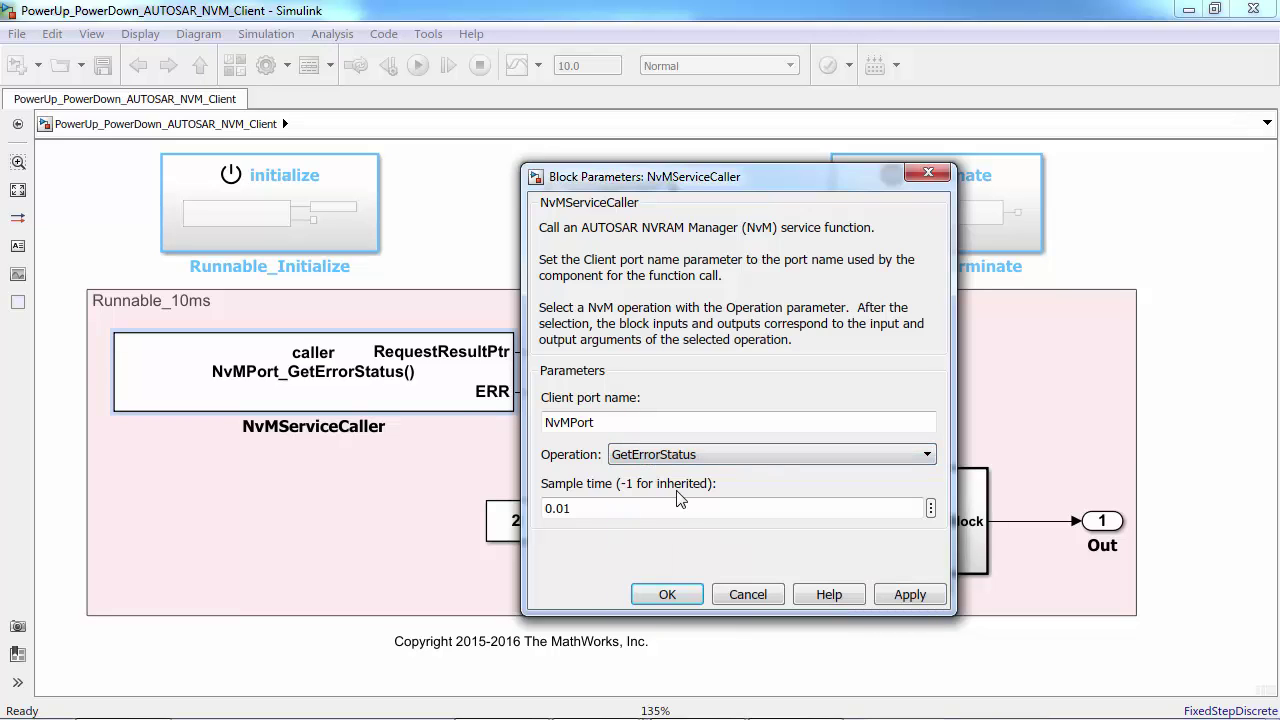
click(668, 595)
click(672, 593)
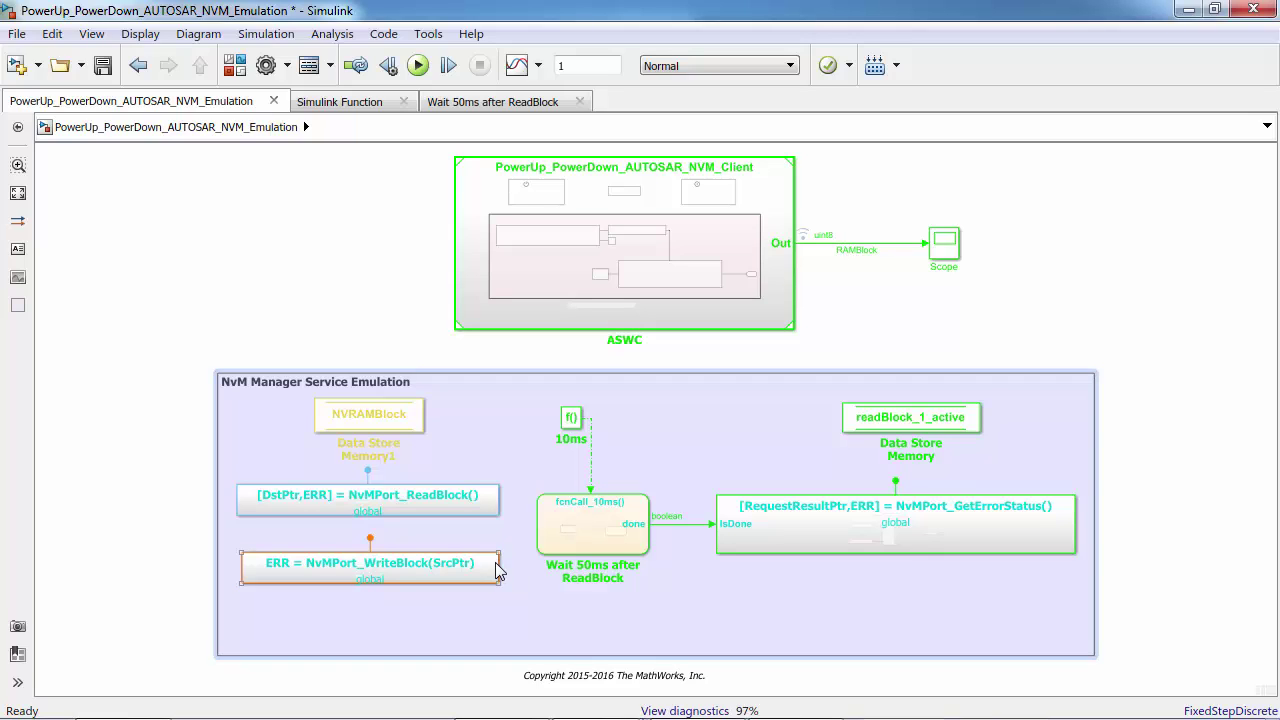
Step: Inspect the NvMPort_ReadBlock and NvMPort_WriteBlock emulation functions, then return to the top level
click(406, 505)
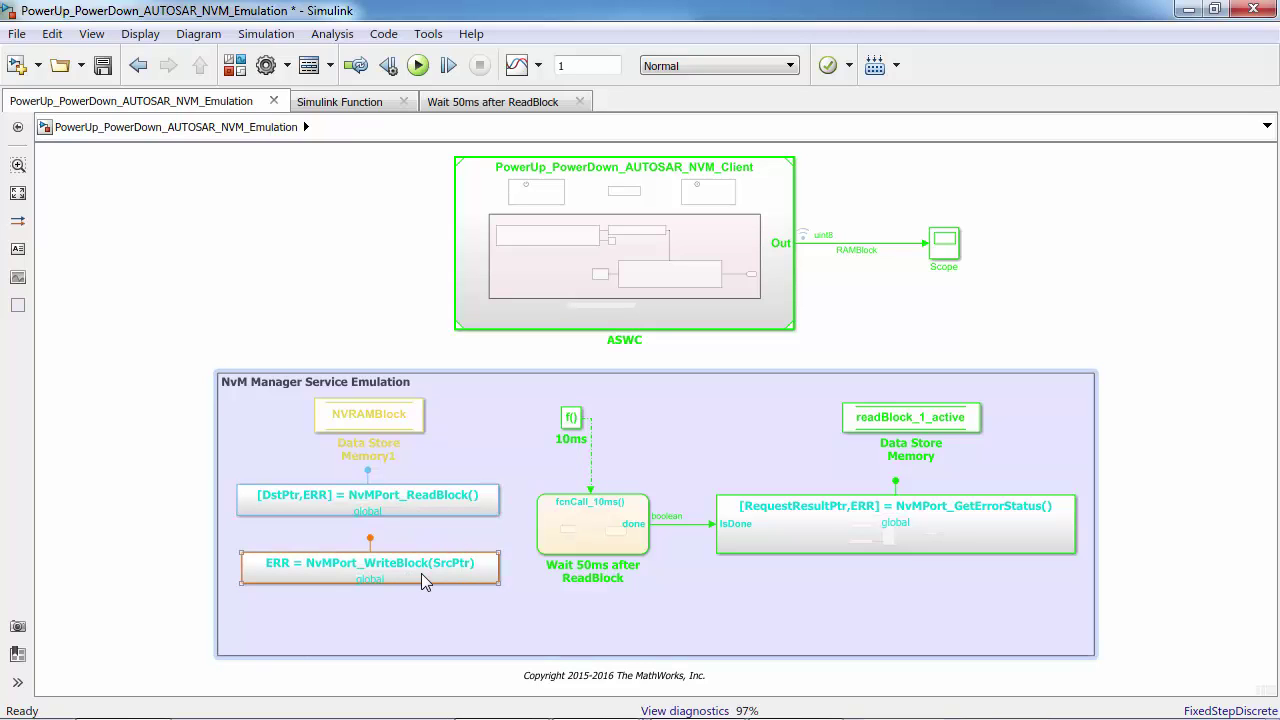
double_click(409, 506)
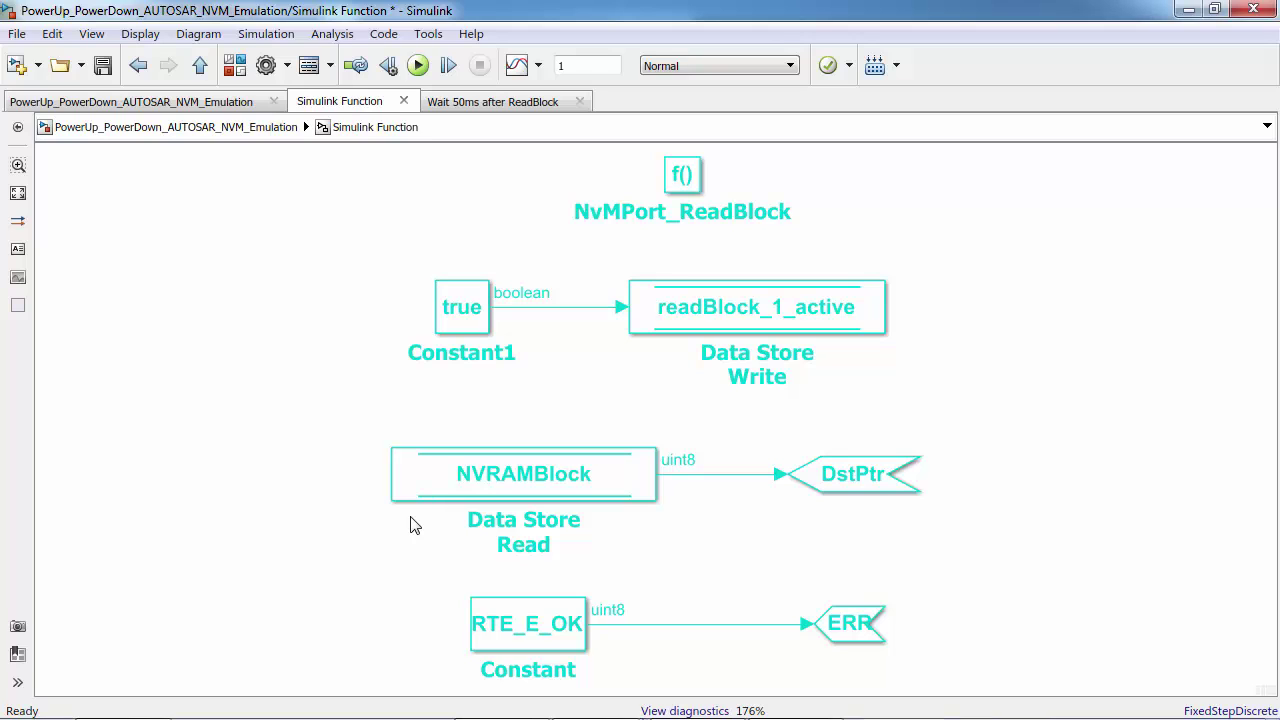
key(Escape)
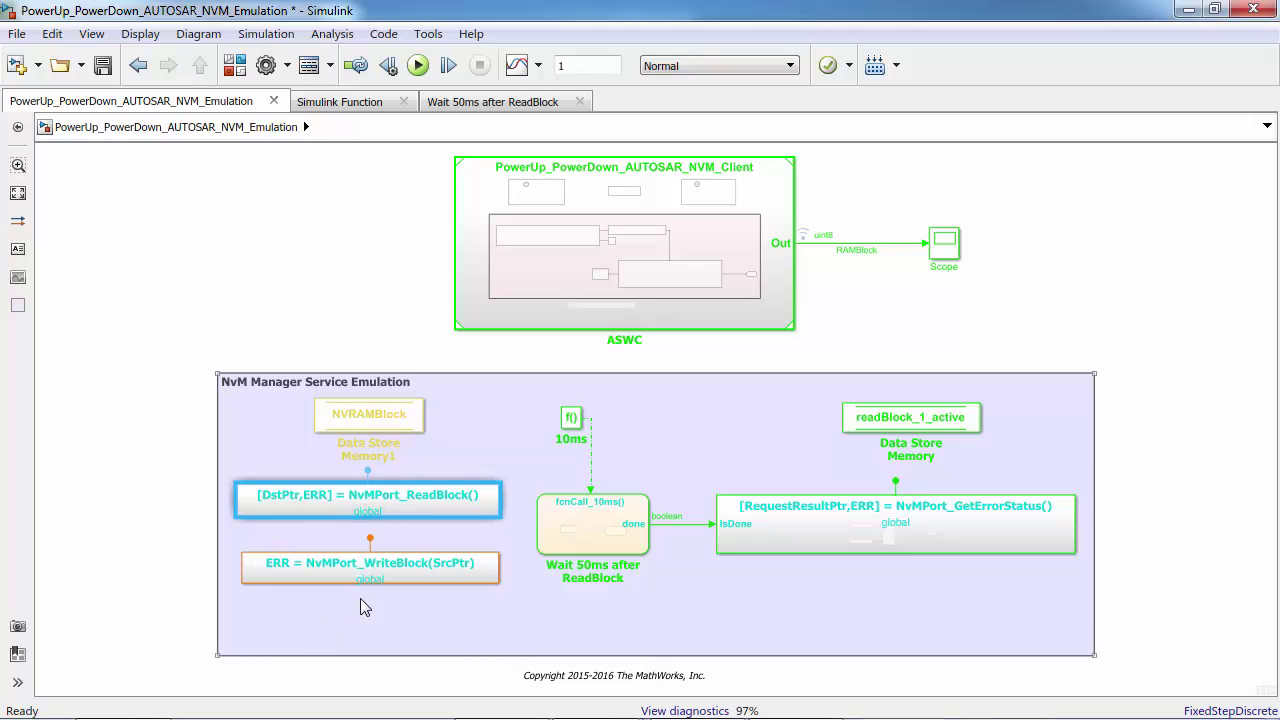
double_click(365, 568)
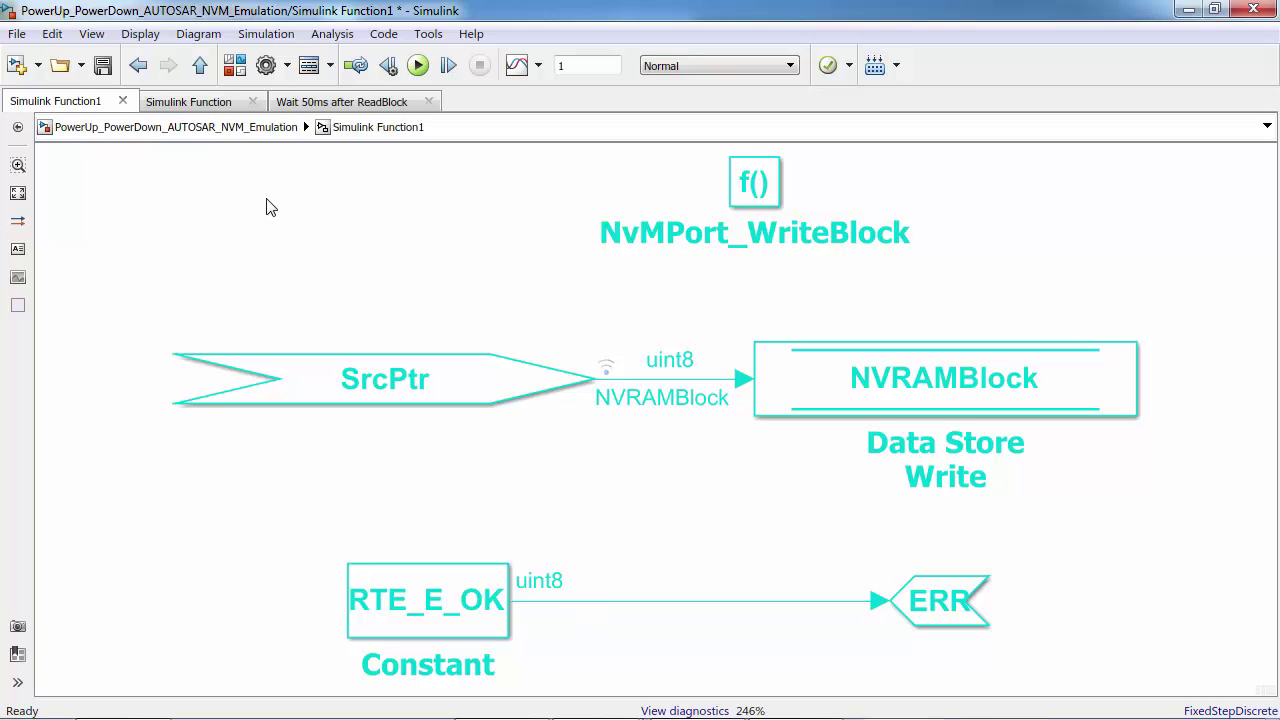
click(198, 70)
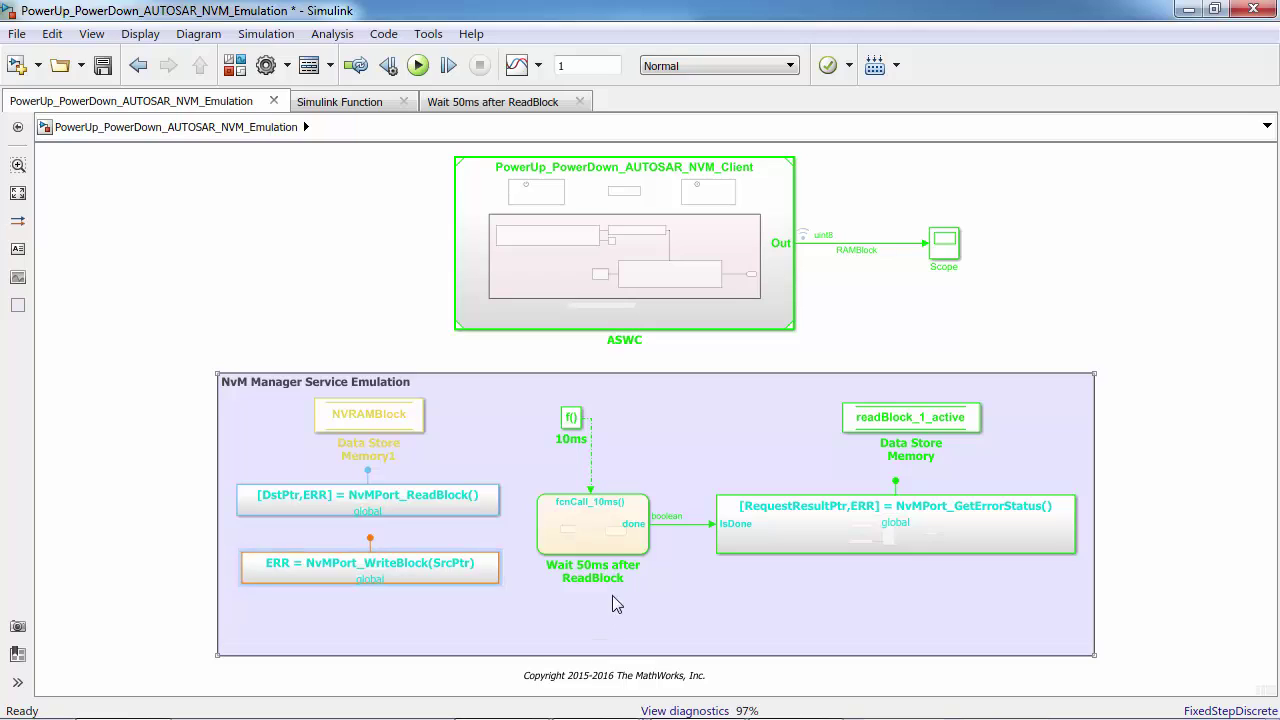
click(597, 541)
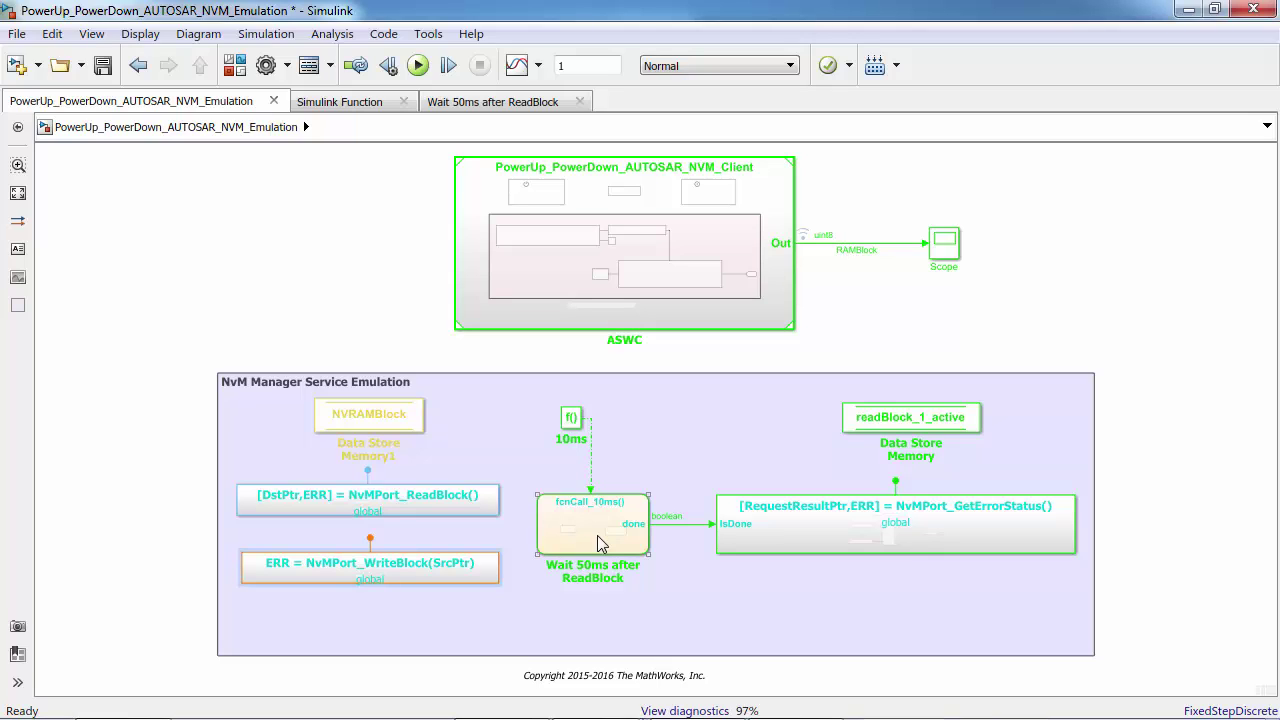
double_click(597, 535)
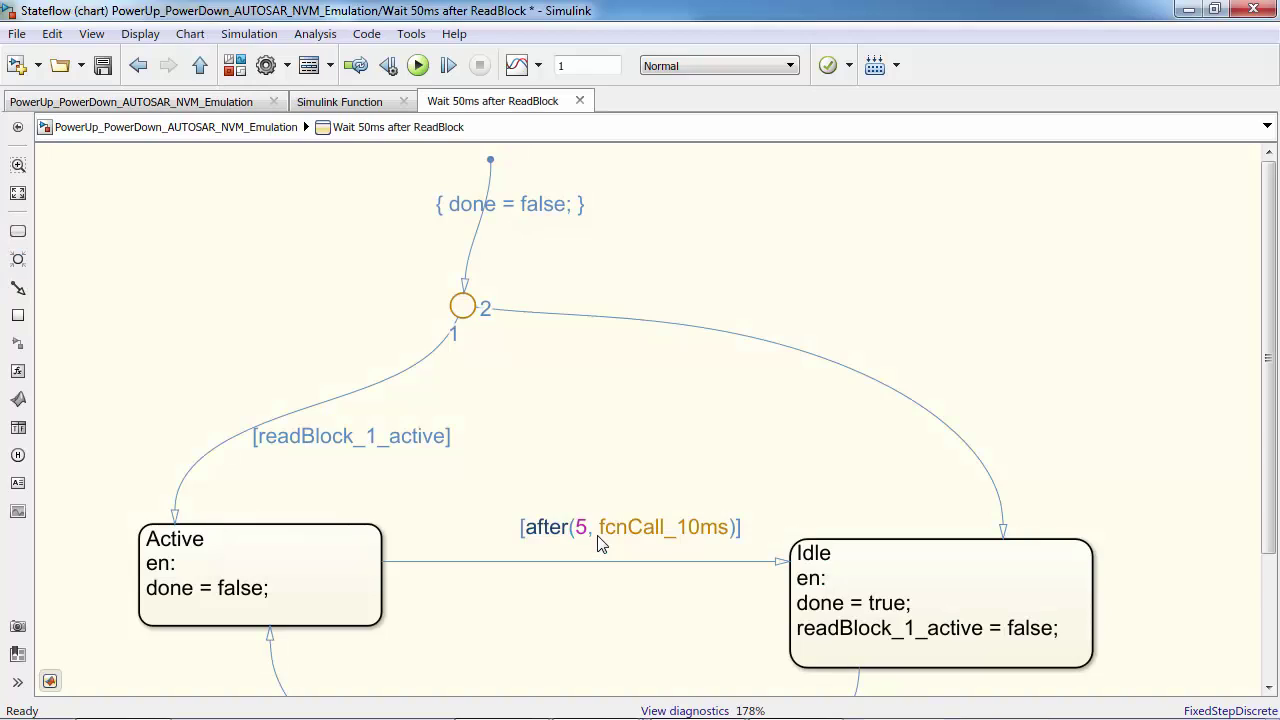
key(space)
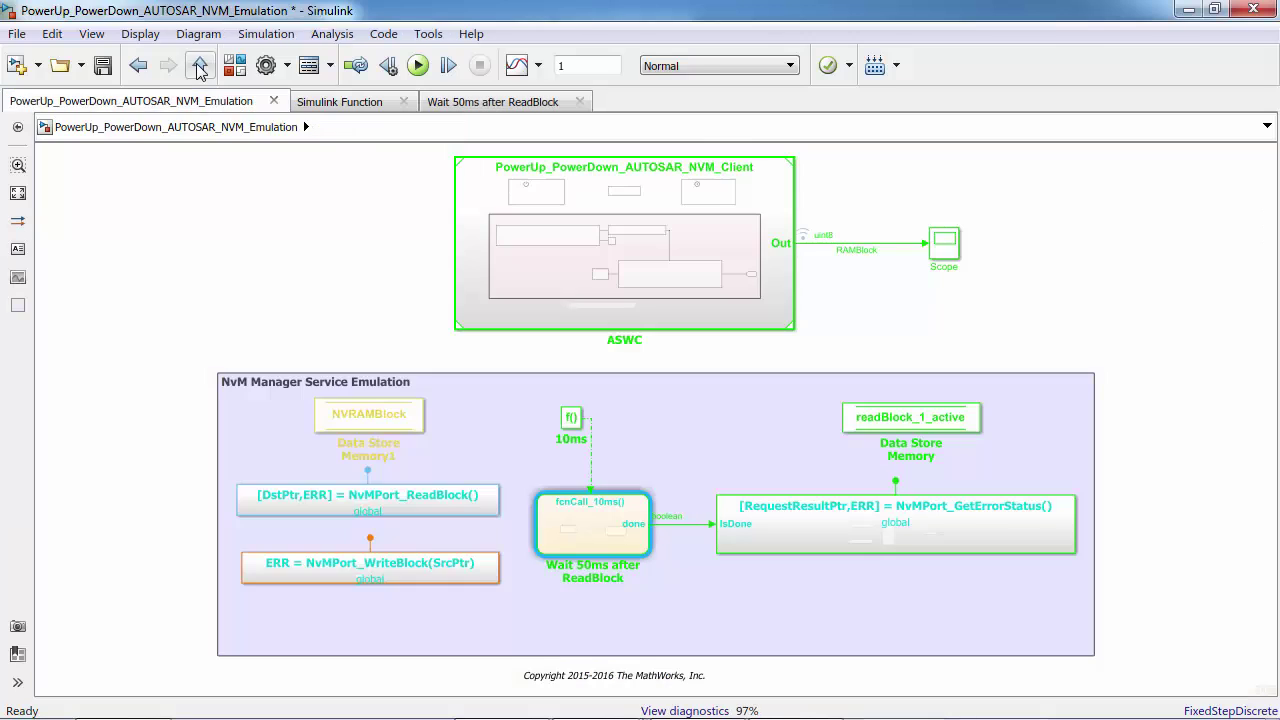
click(200, 65)
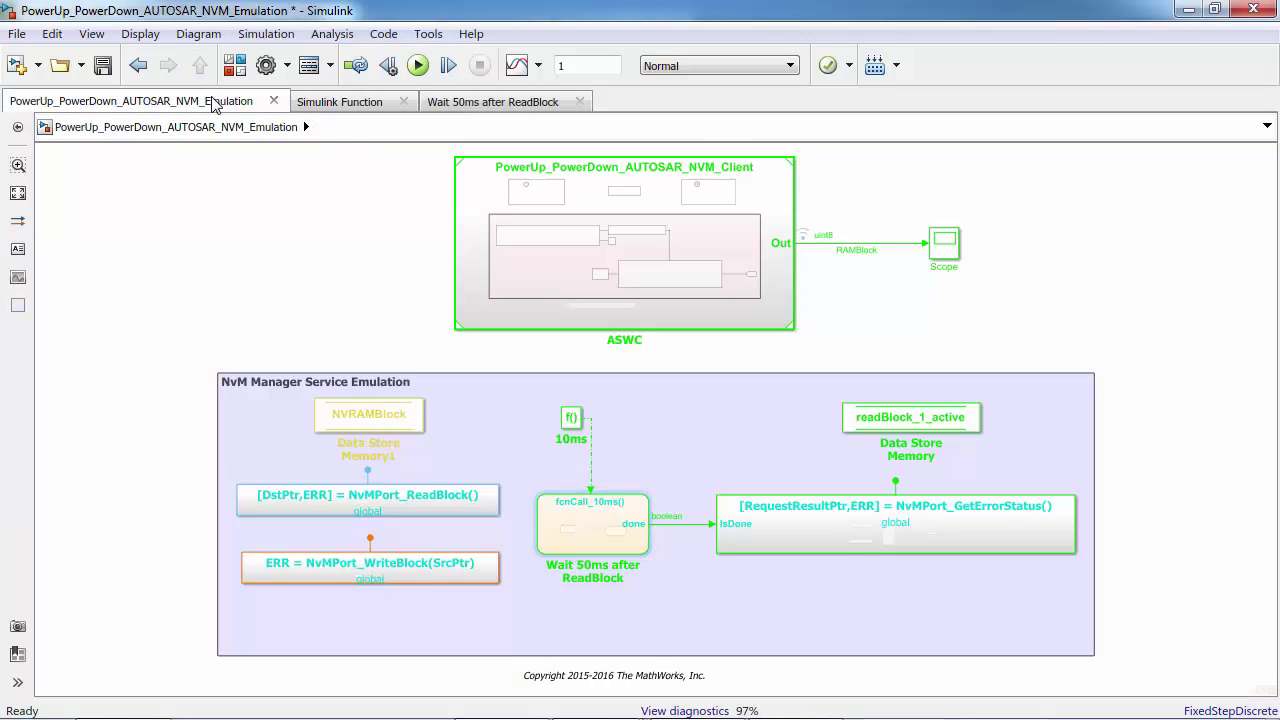
click(877, 548)
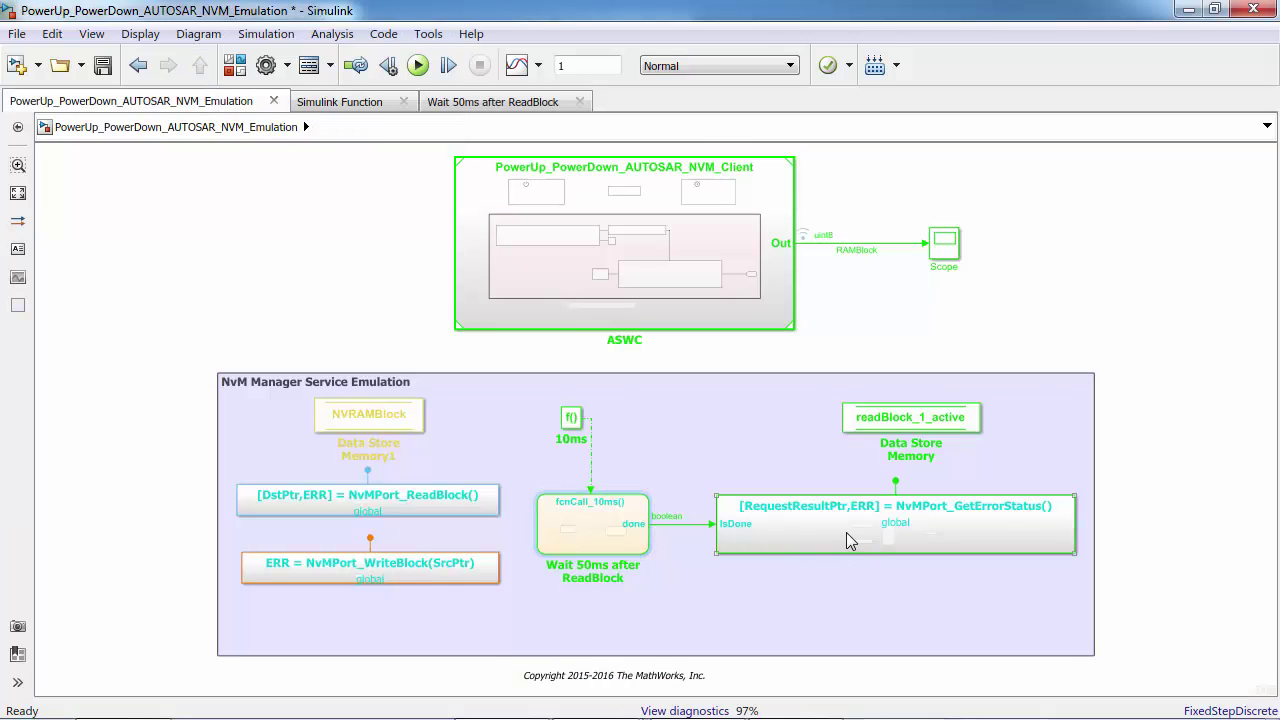
double_click(846, 534)
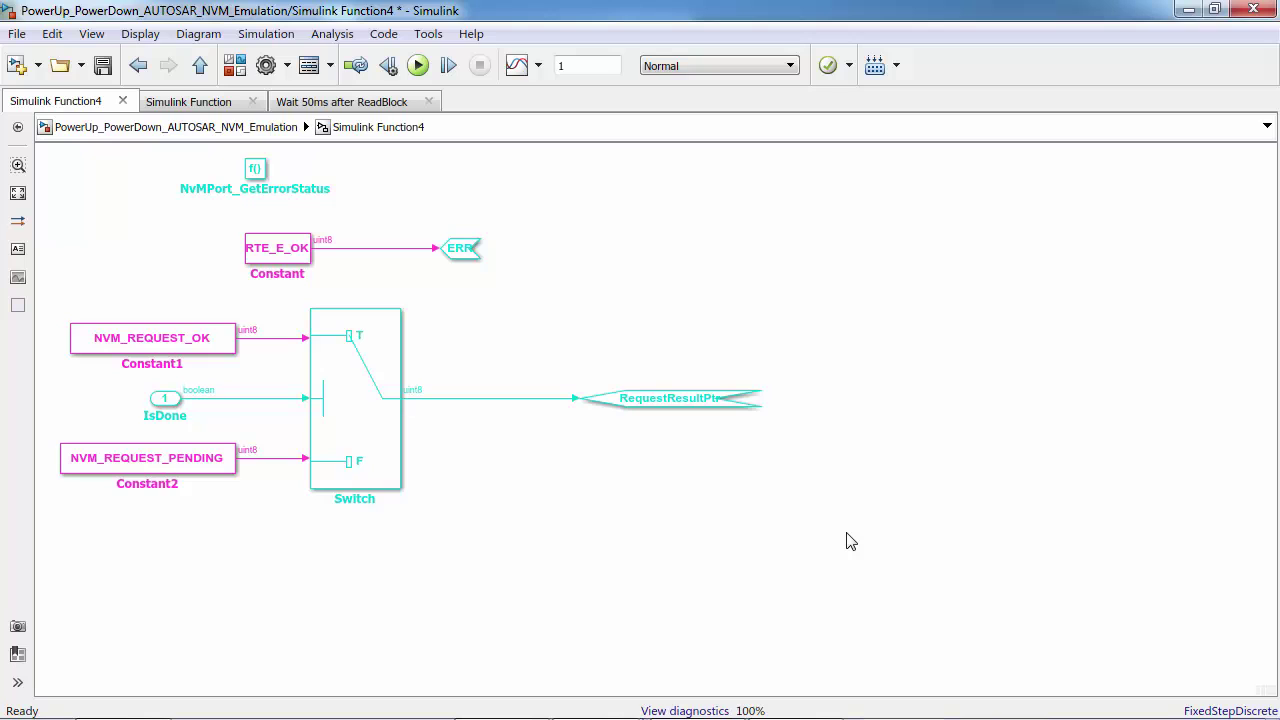
key(space)
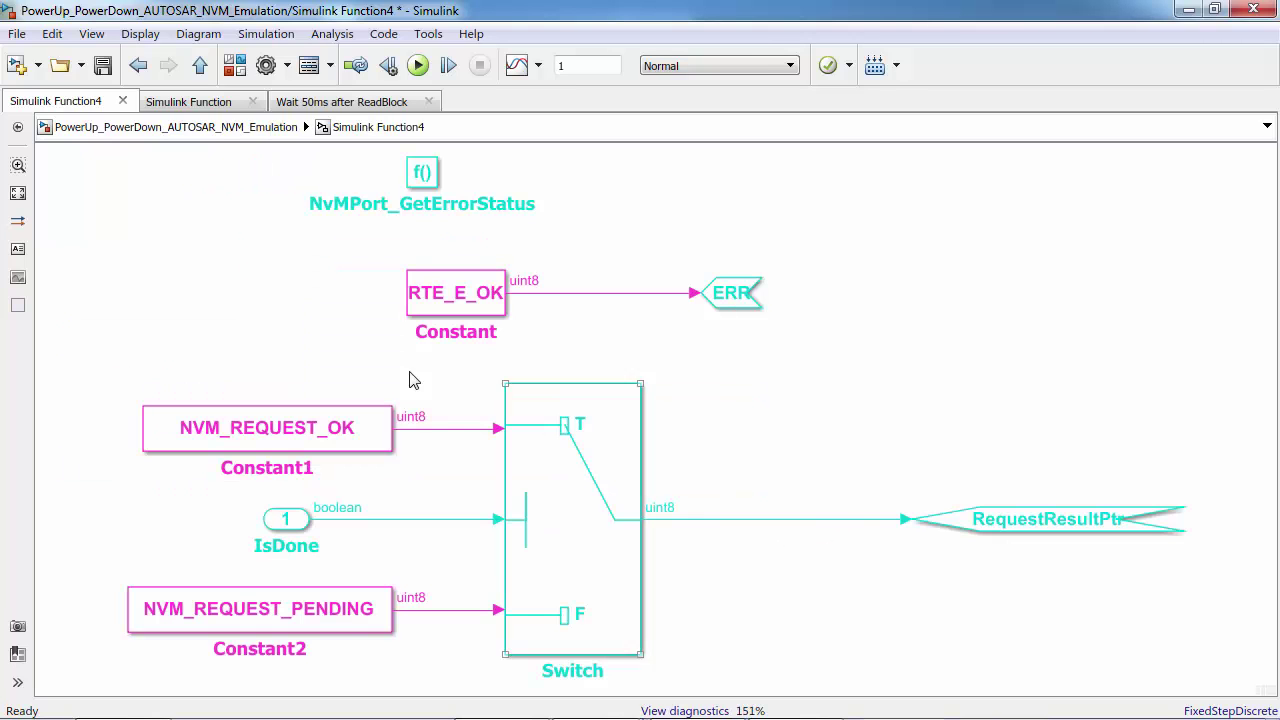
click(200, 66)
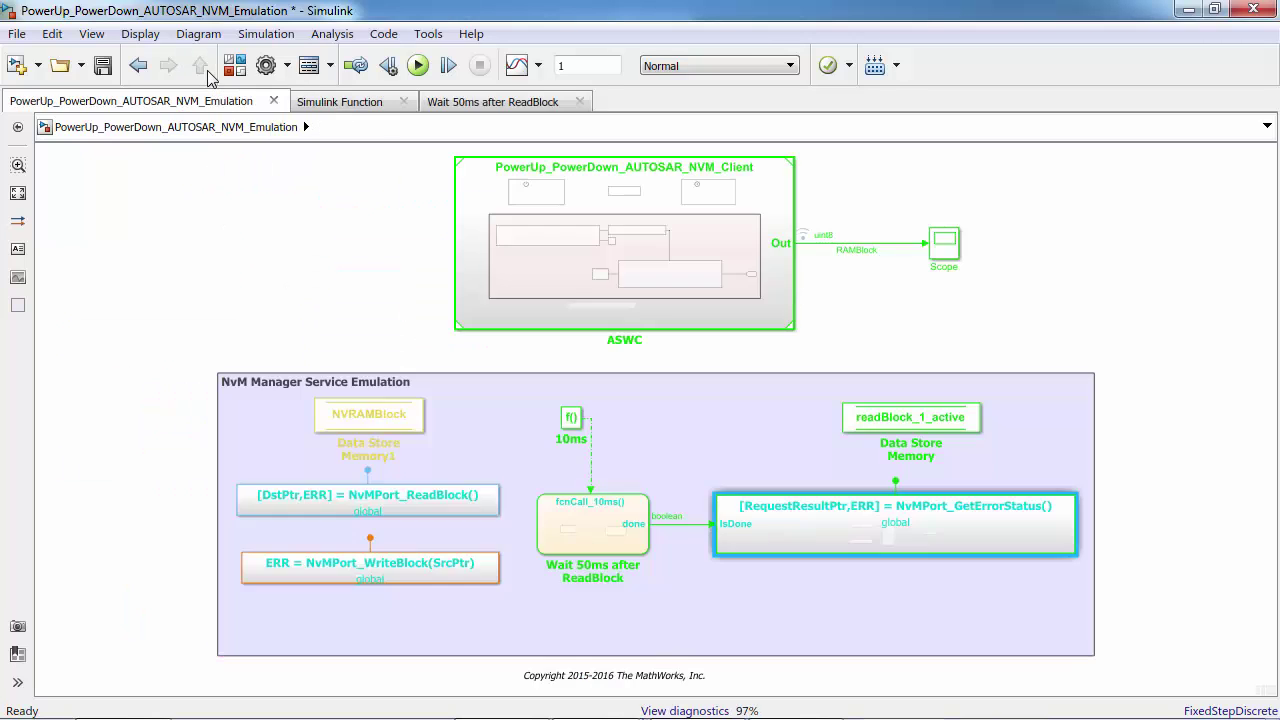
Step: Open the NVM client model and configure it as an AUTOSAR component
double_click(536, 197)
click(384, 34)
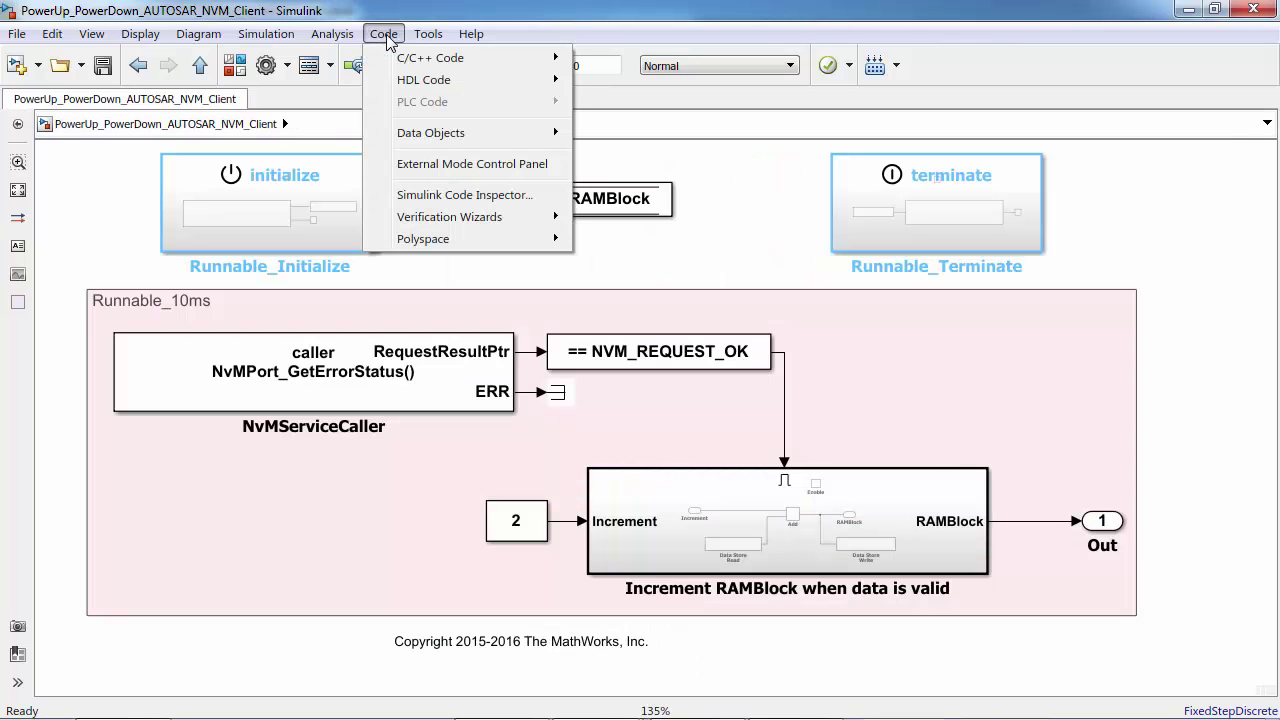
mouse_move(430, 57)
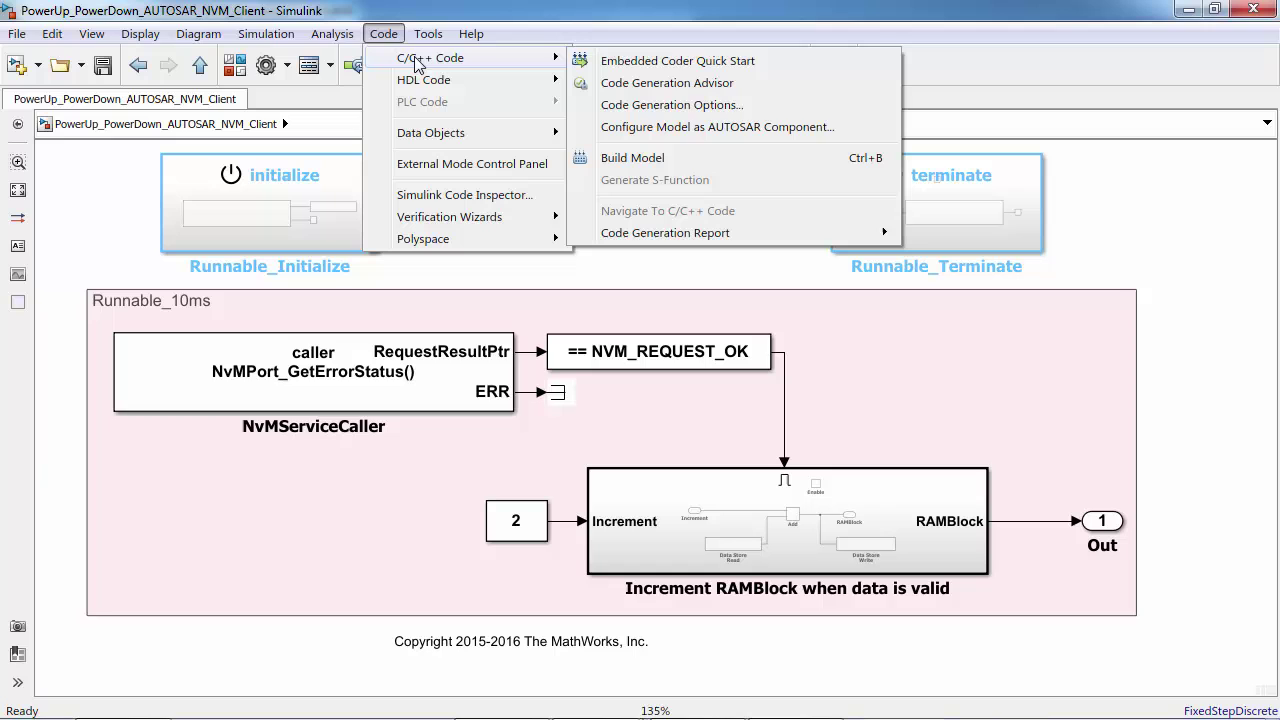
click(680, 127)
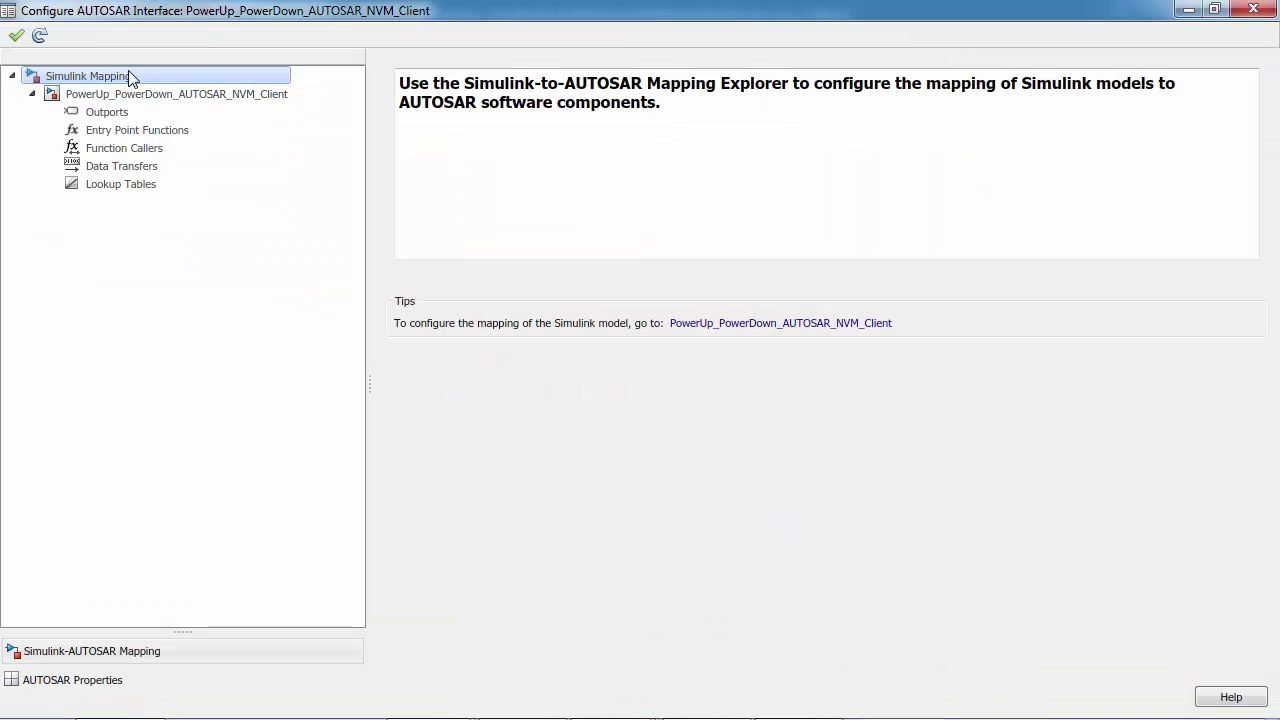
Step: Show the AUTOSAR properties and list the ASWC component's runnables
click(123, 686)
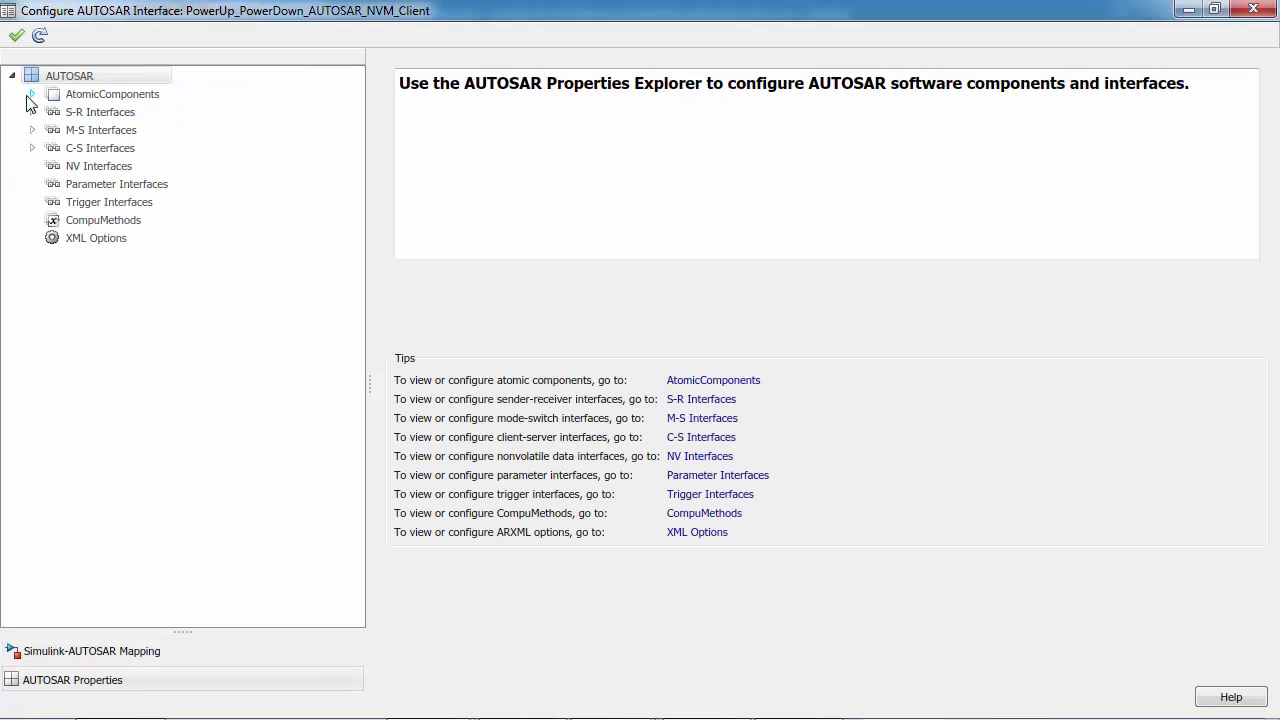
click(32, 94)
click(52, 112)
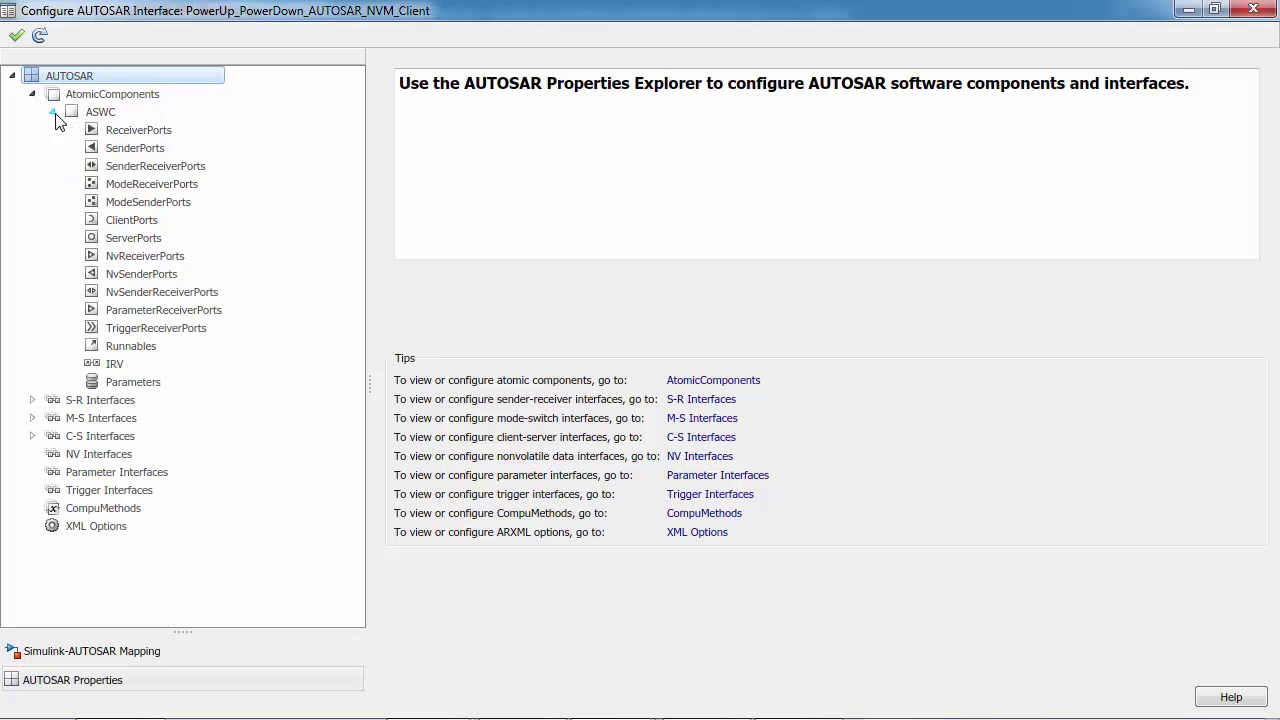
click(128, 346)
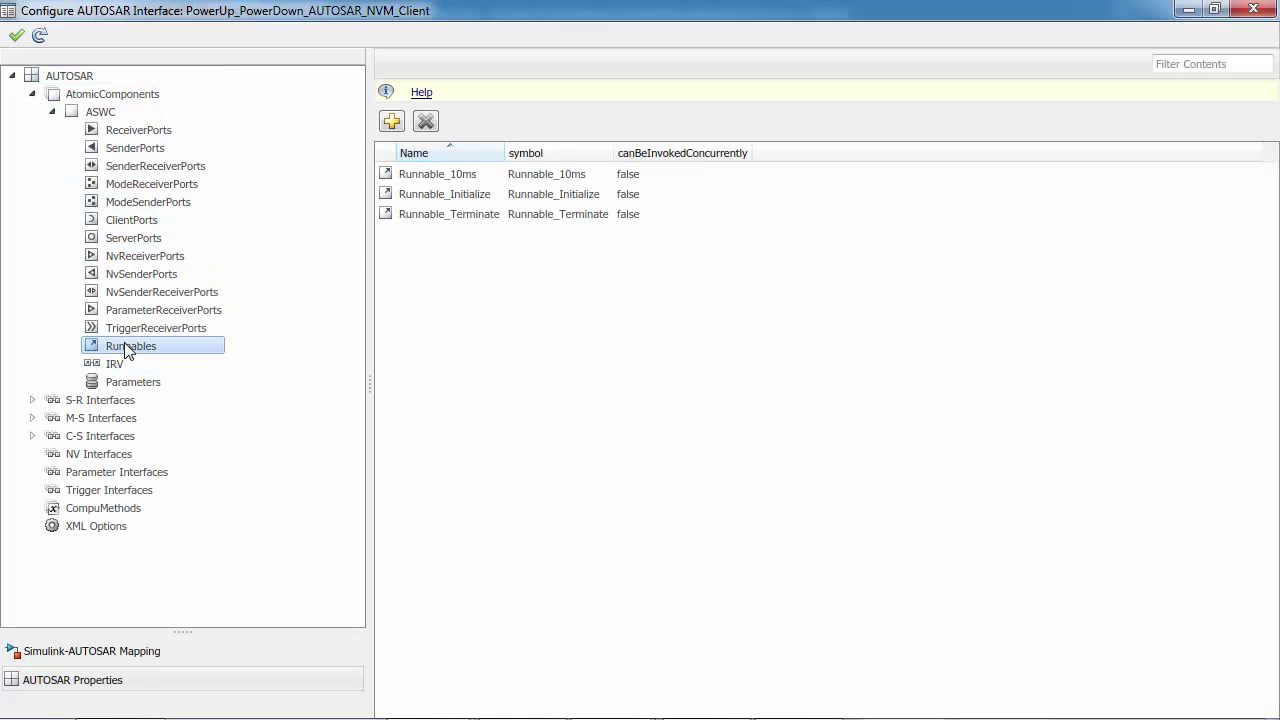
Step: Review the events of Runnable_10ms, Runnable_Initialize's startup event and Runnable_Terminate's SHUTDOWN OnExit event
click(438, 177)
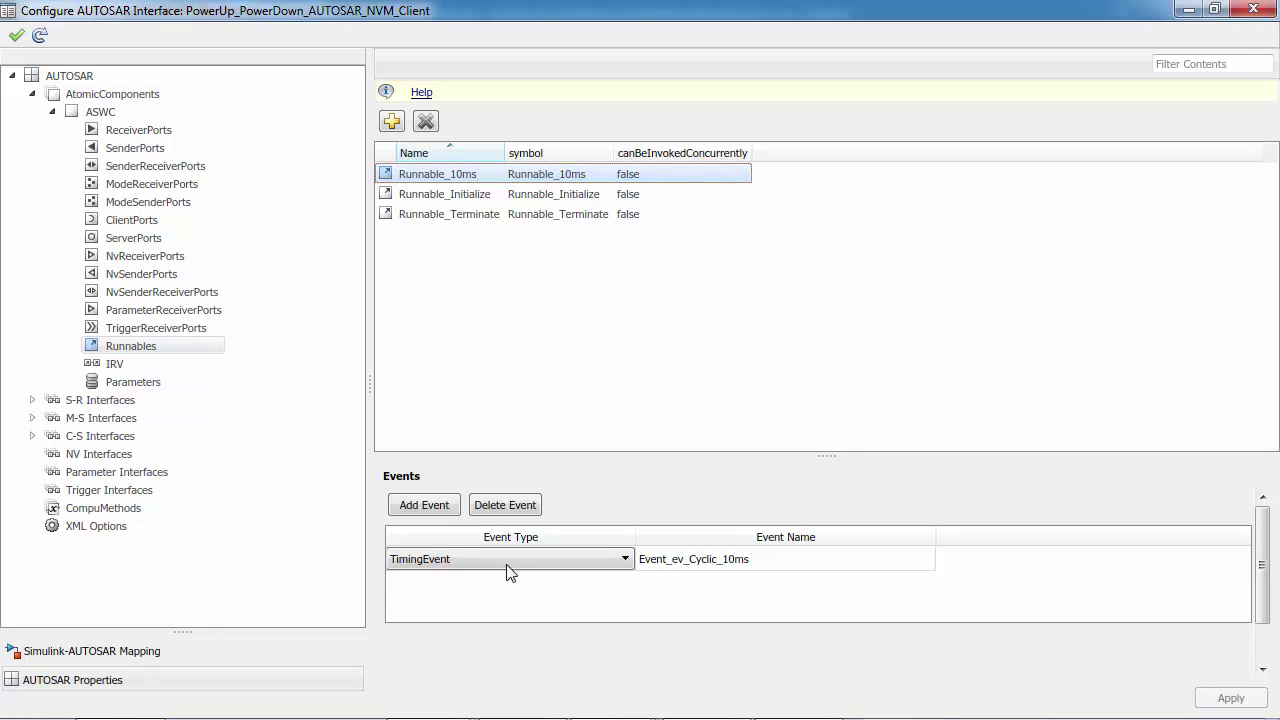
click(442, 197)
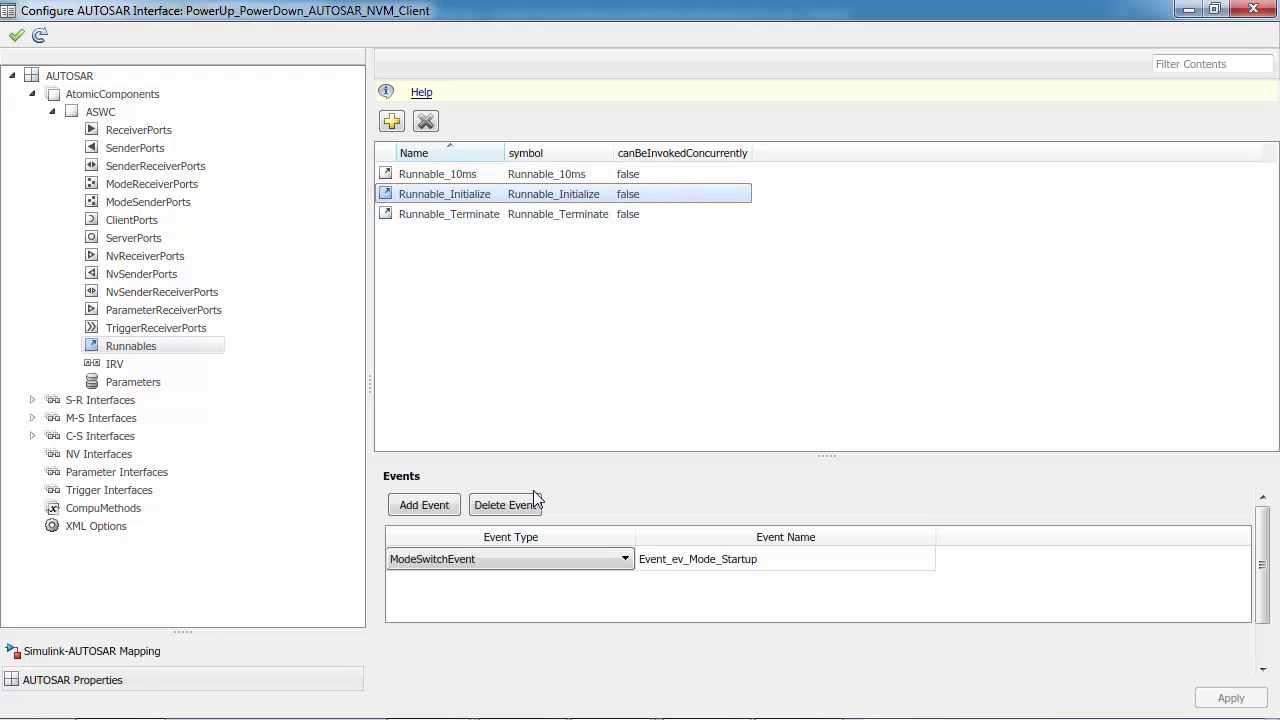
click(713, 562)
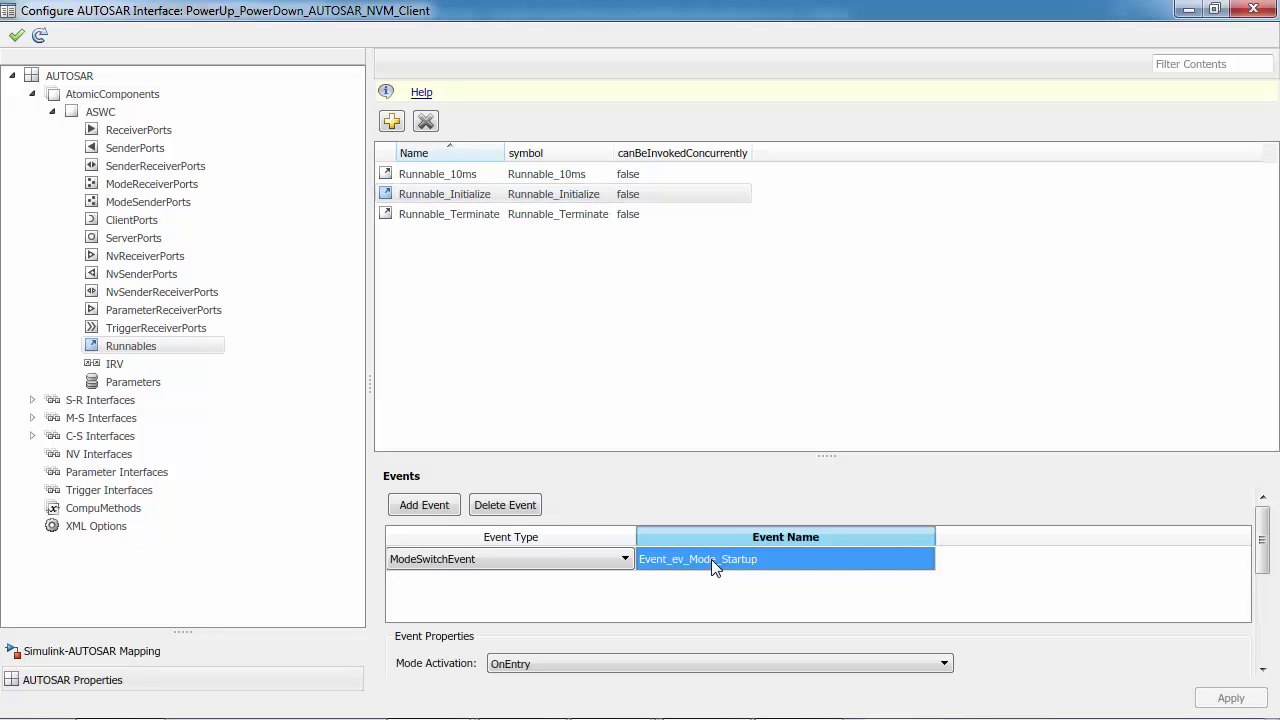
drag(1266, 554, 1263, 612)
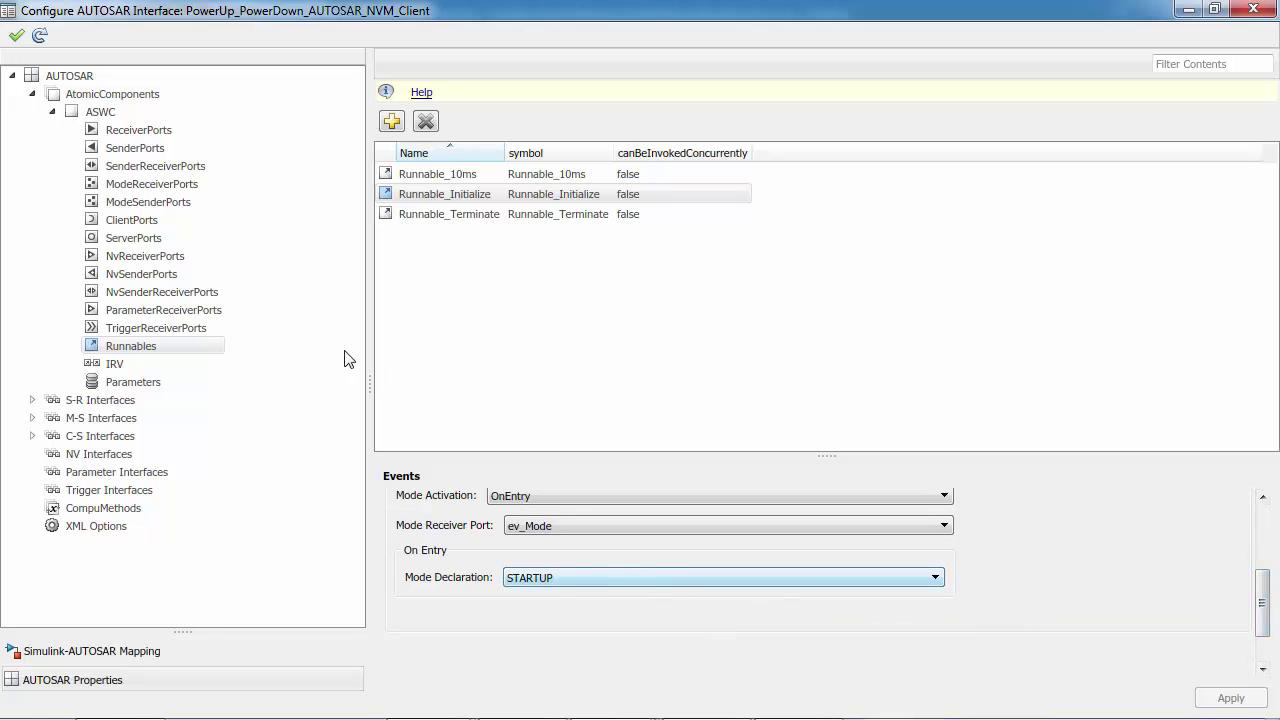
click(416, 215)
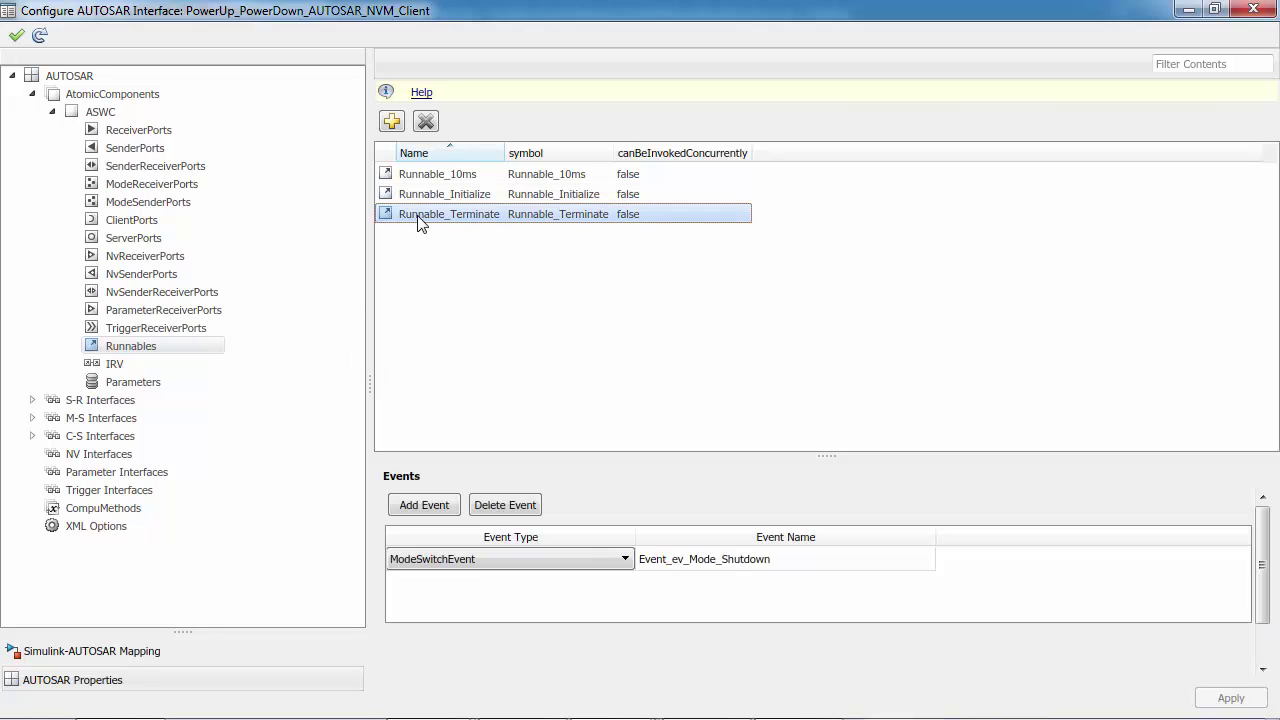
click(676, 568)
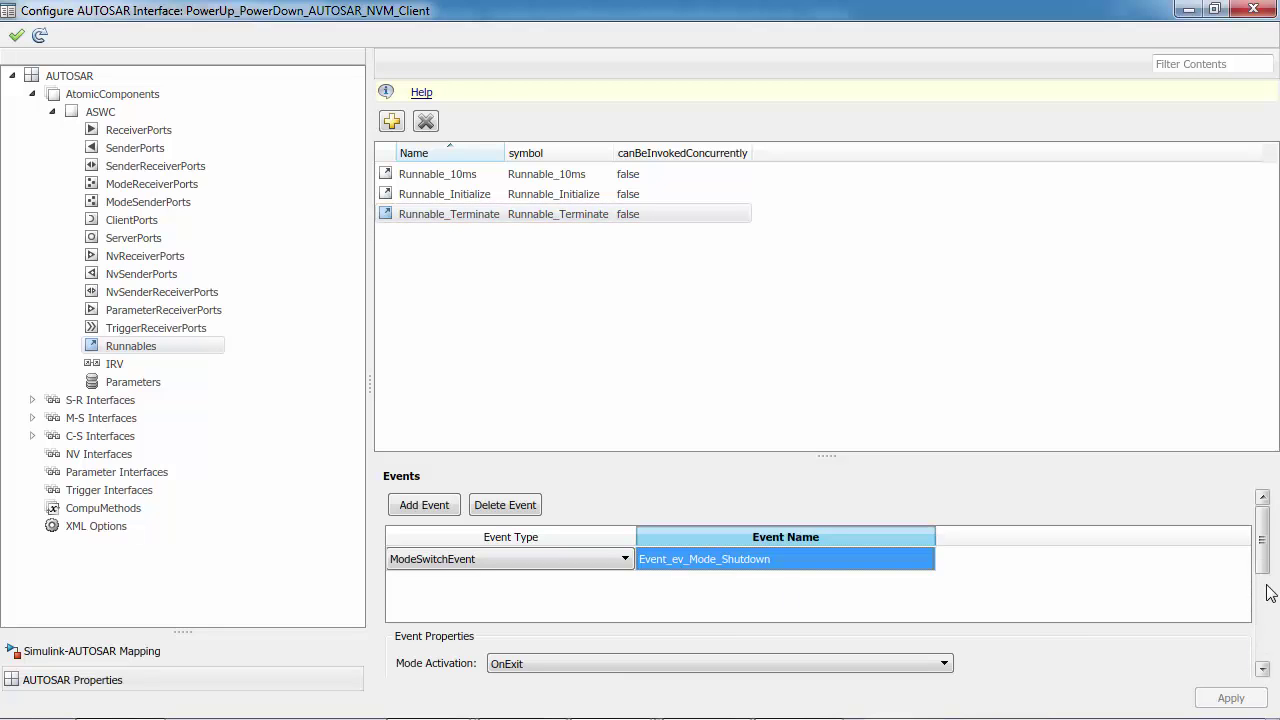
drag(1261, 558, 1262, 625)
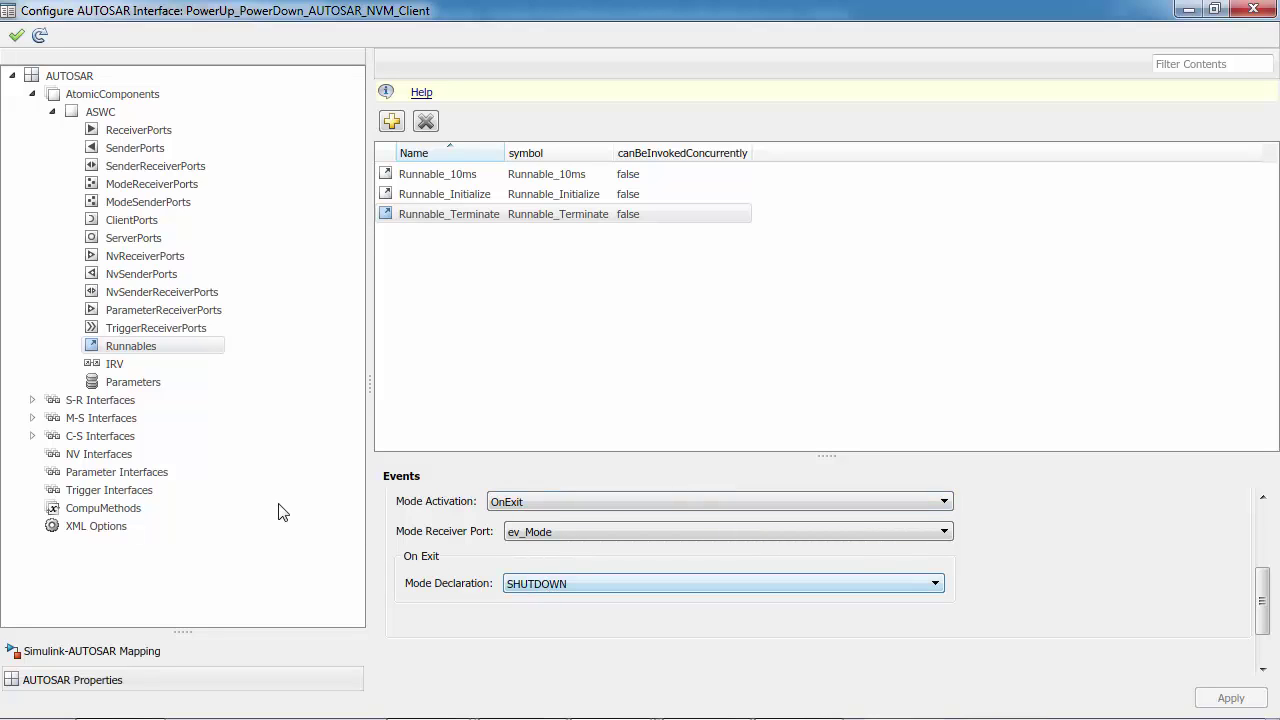
Step: Expand the M-S, C-S and S-R interfaces to see NvMService operations and SRInterface1 elements
click(33, 418)
click(31, 455)
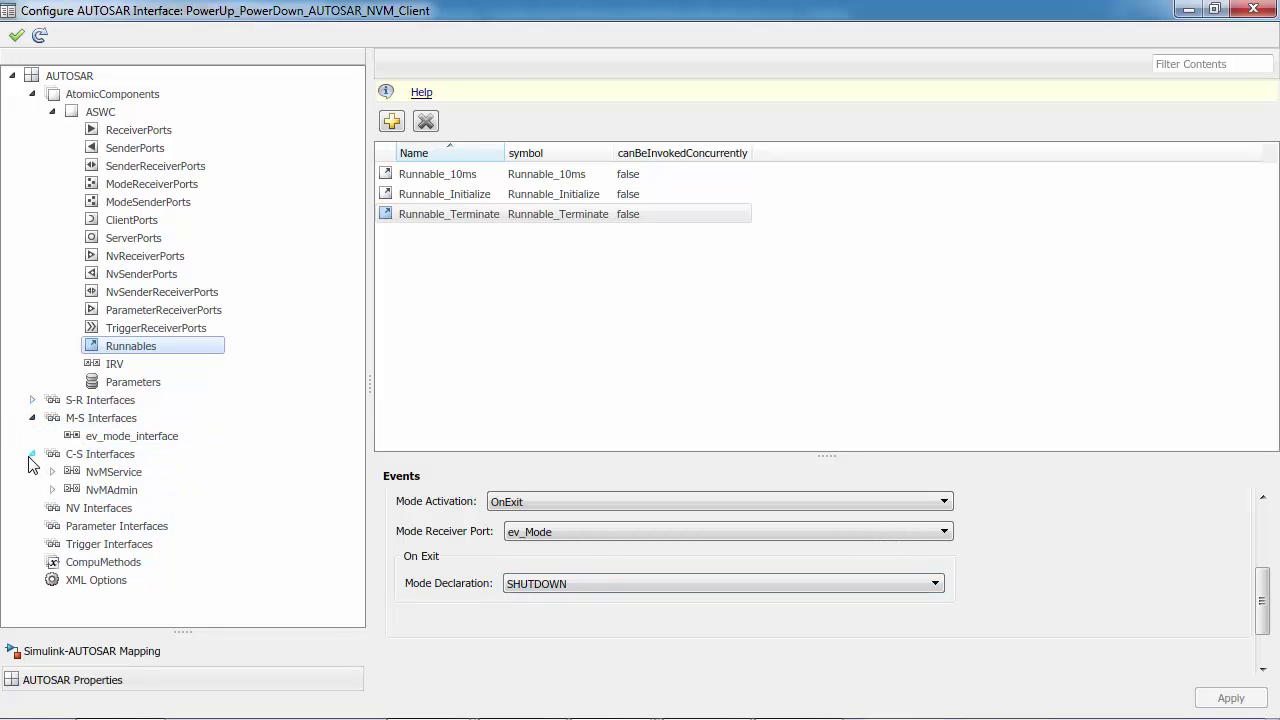
click(52, 471)
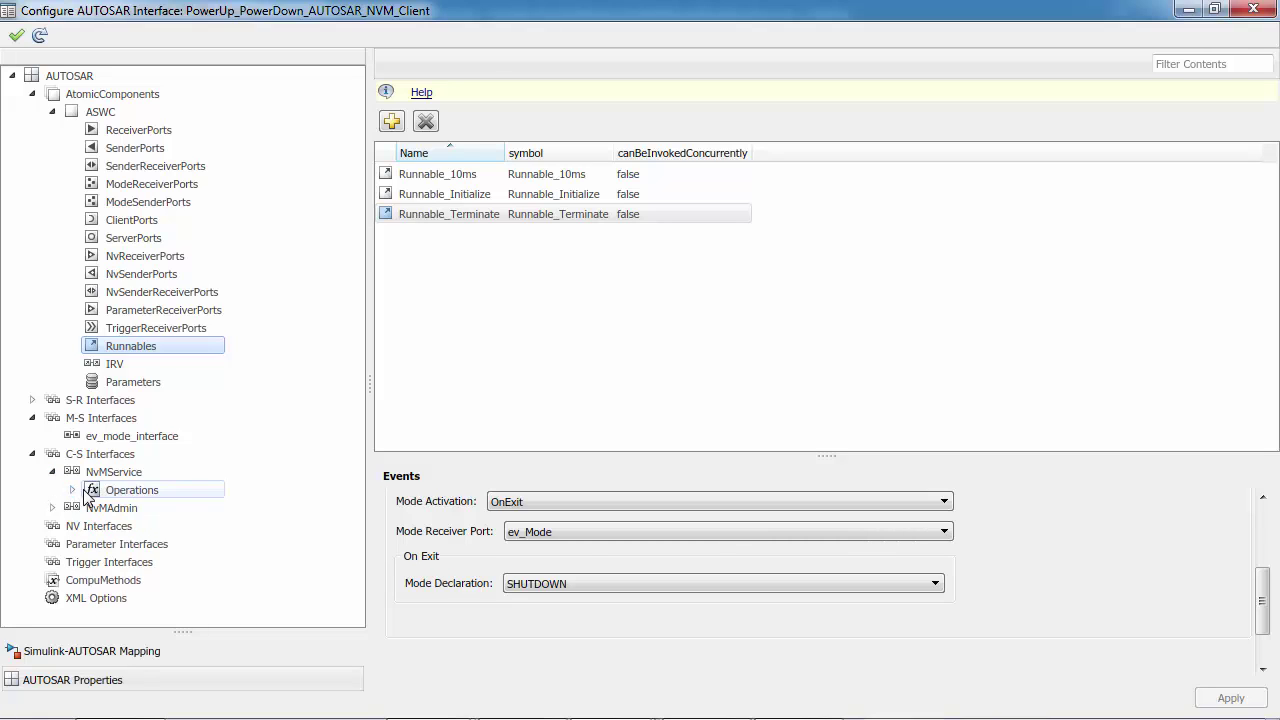
click(33, 400)
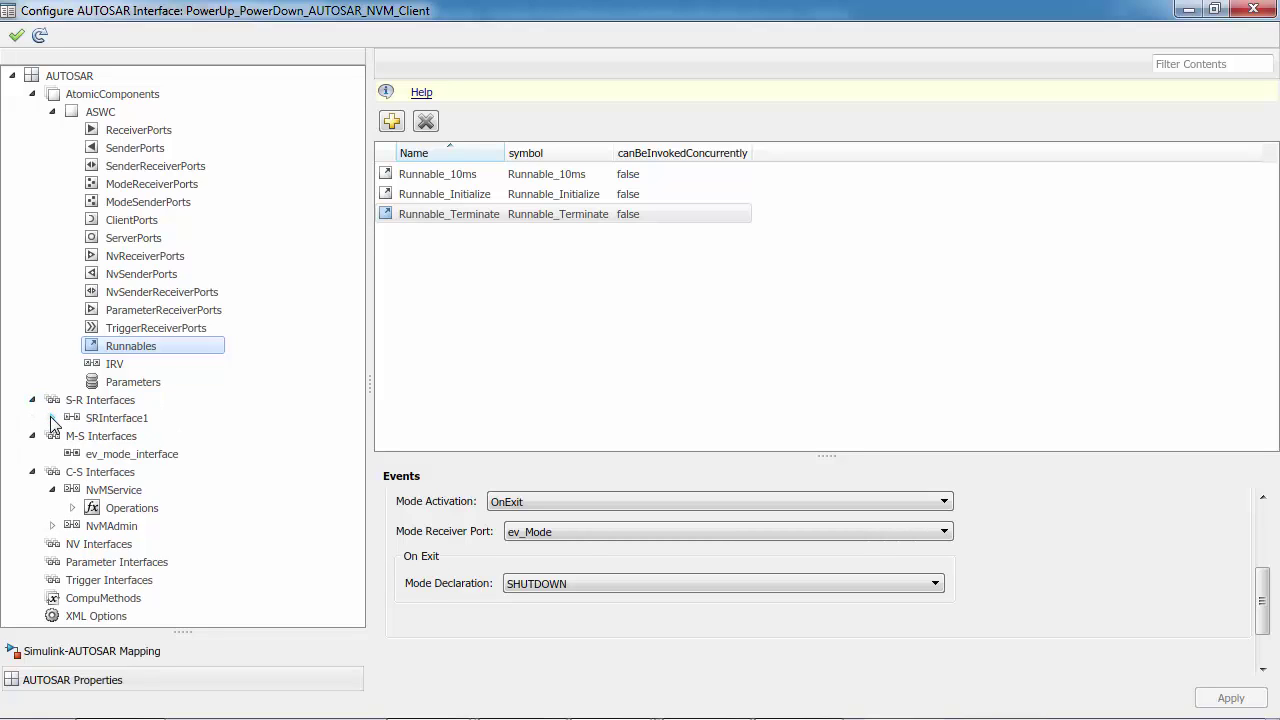
click(52, 418)
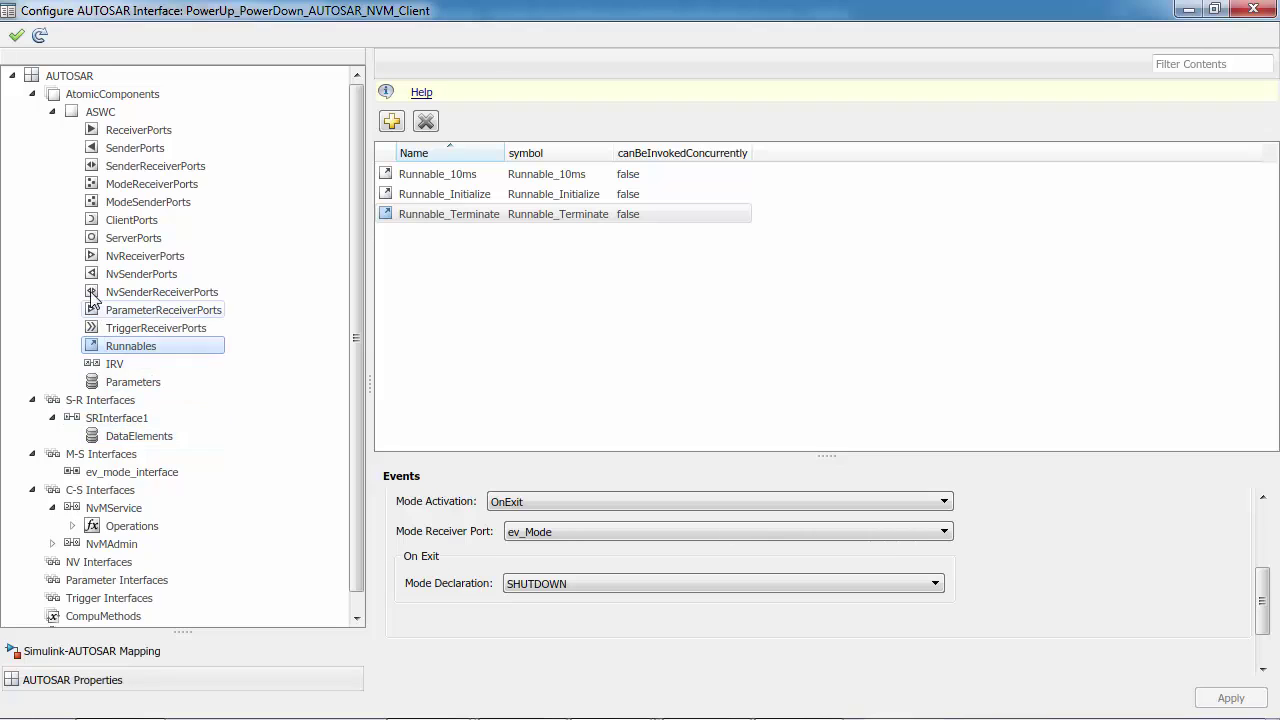
Step: Review the component's mode receiver, client and sender ports
click(116, 189)
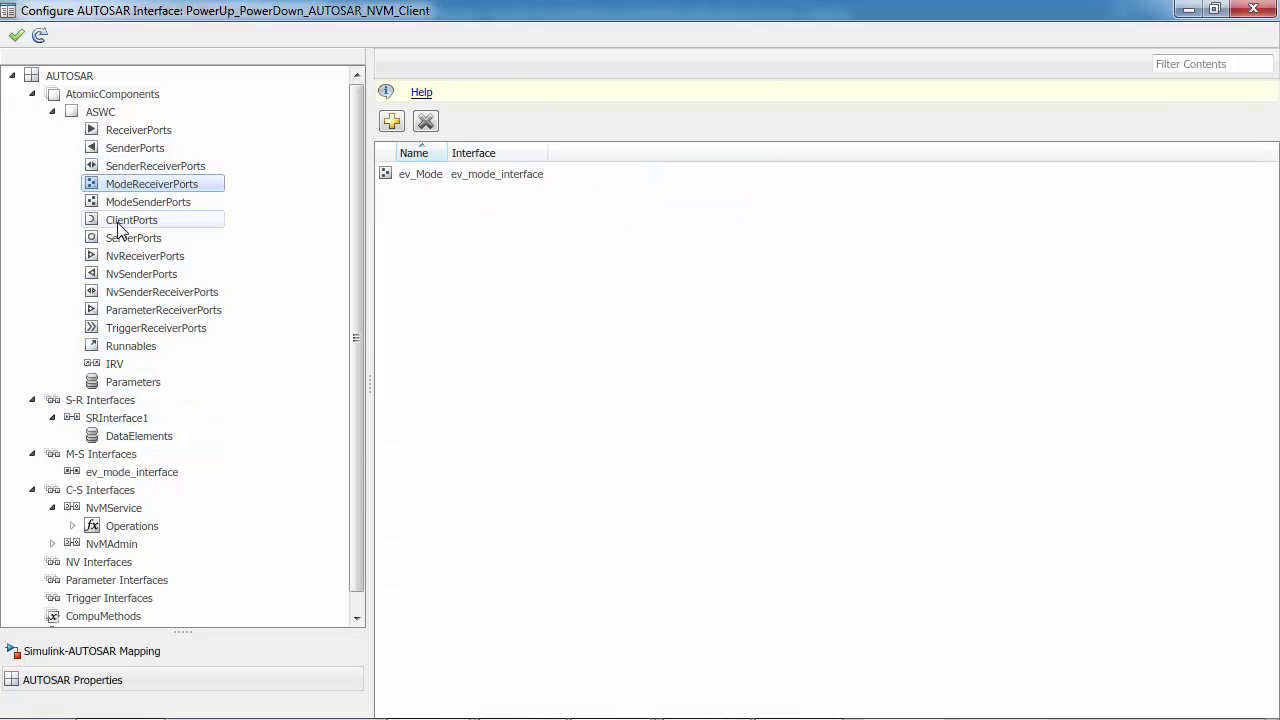
click(118, 222)
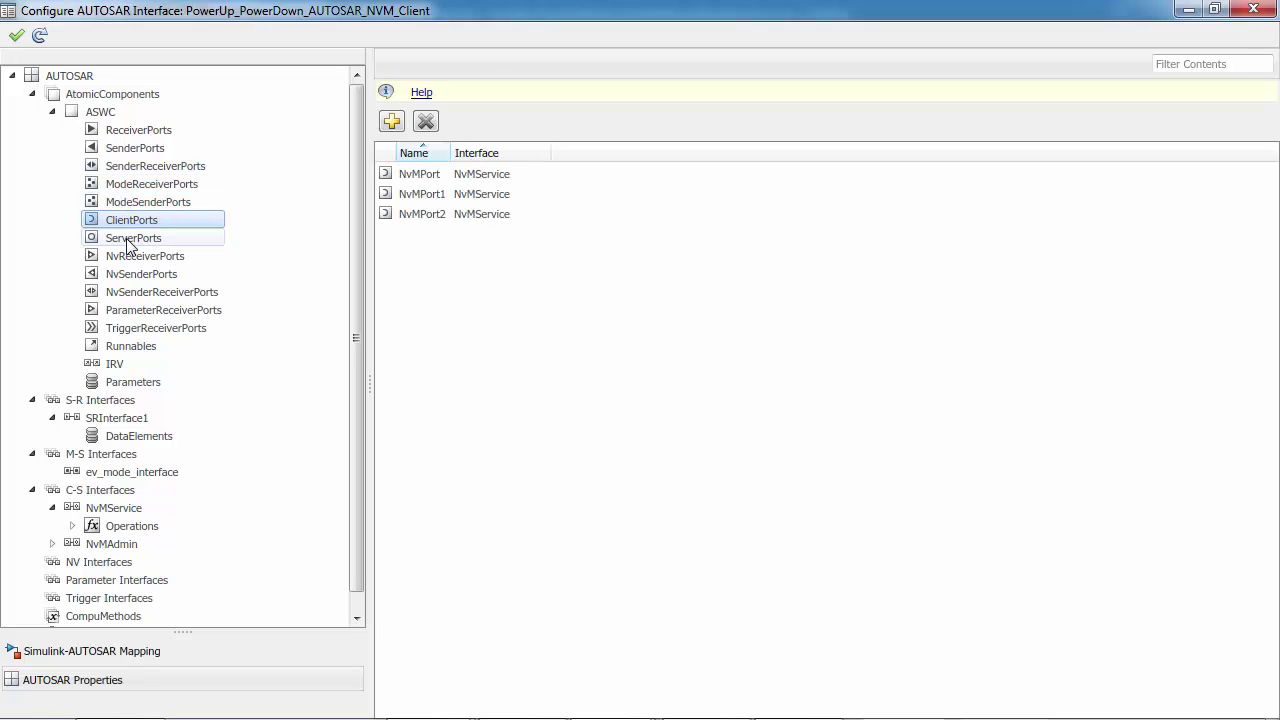
click(143, 149)
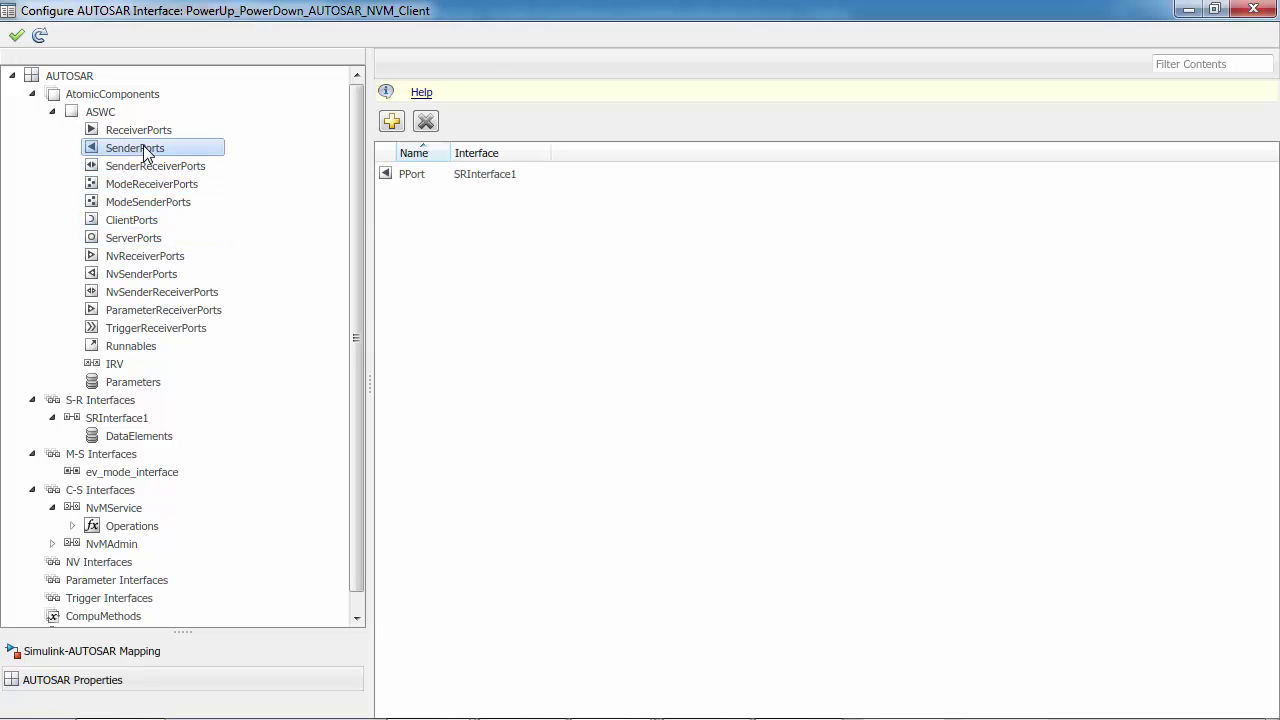
Step: Review the outport, entry point function and NvMPort function caller mappings in the Simulink-to-AUTOSAR view
click(133, 652)
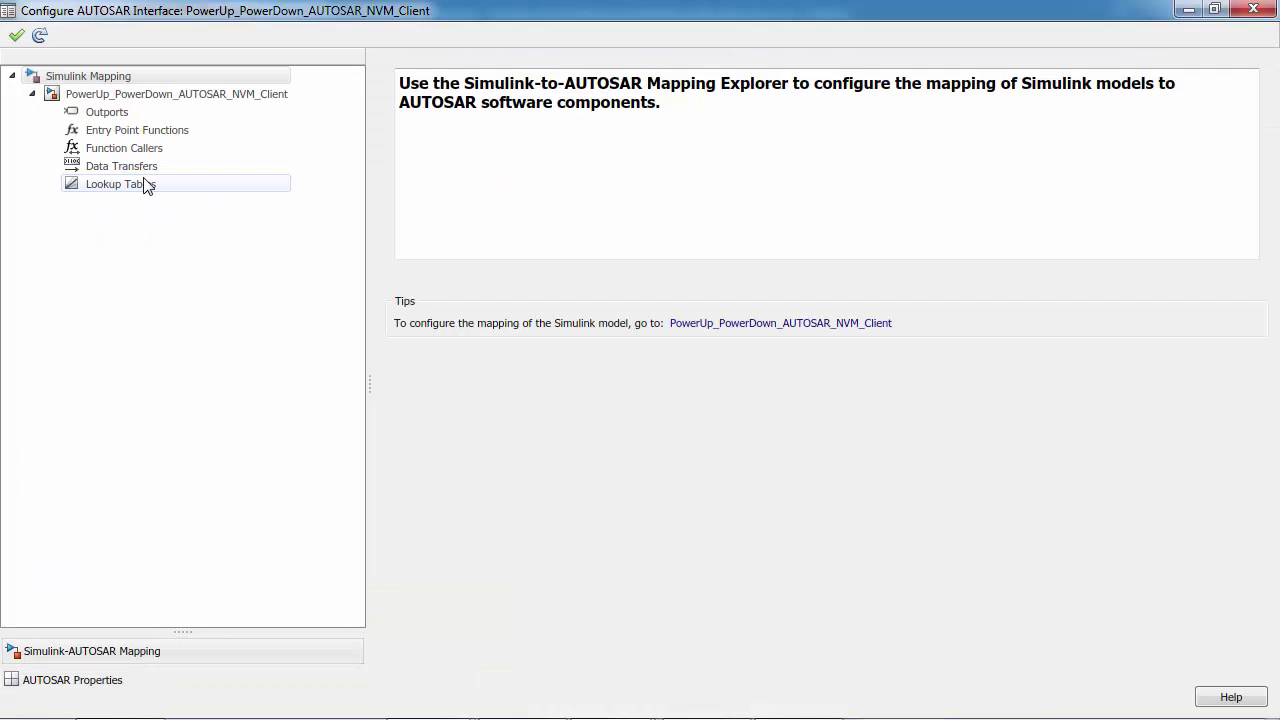
click(126, 114)
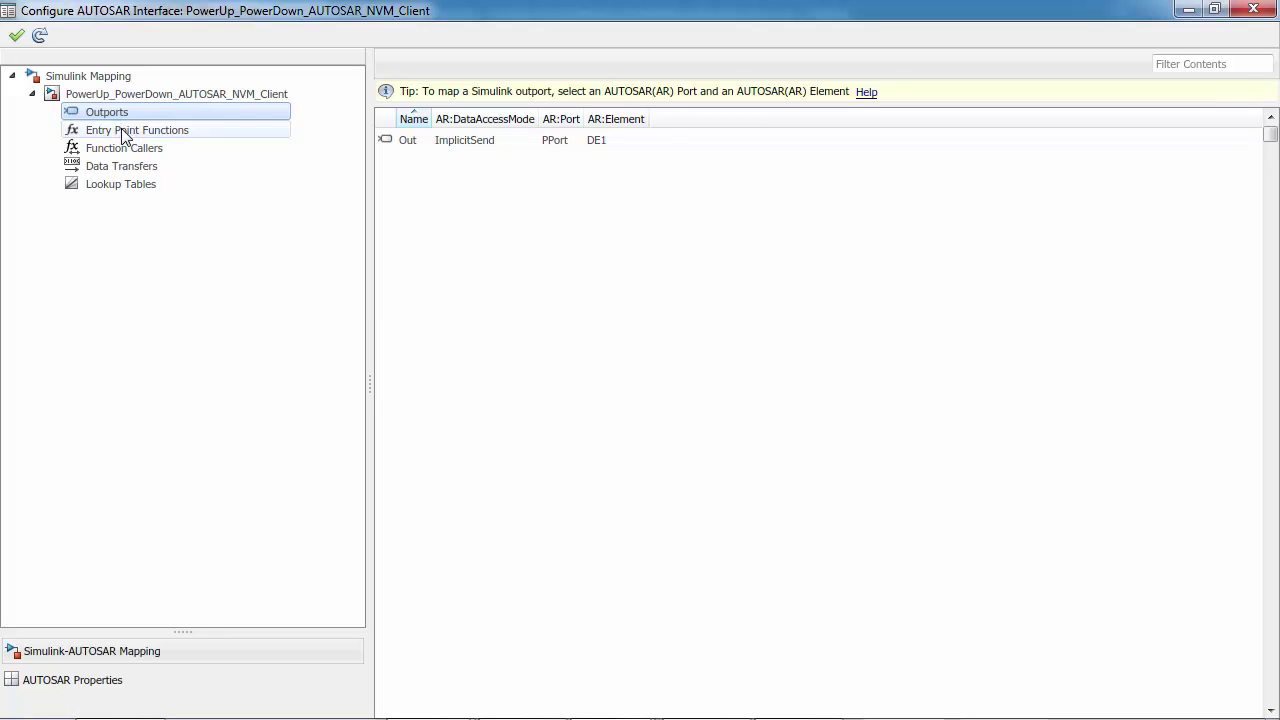
click(124, 133)
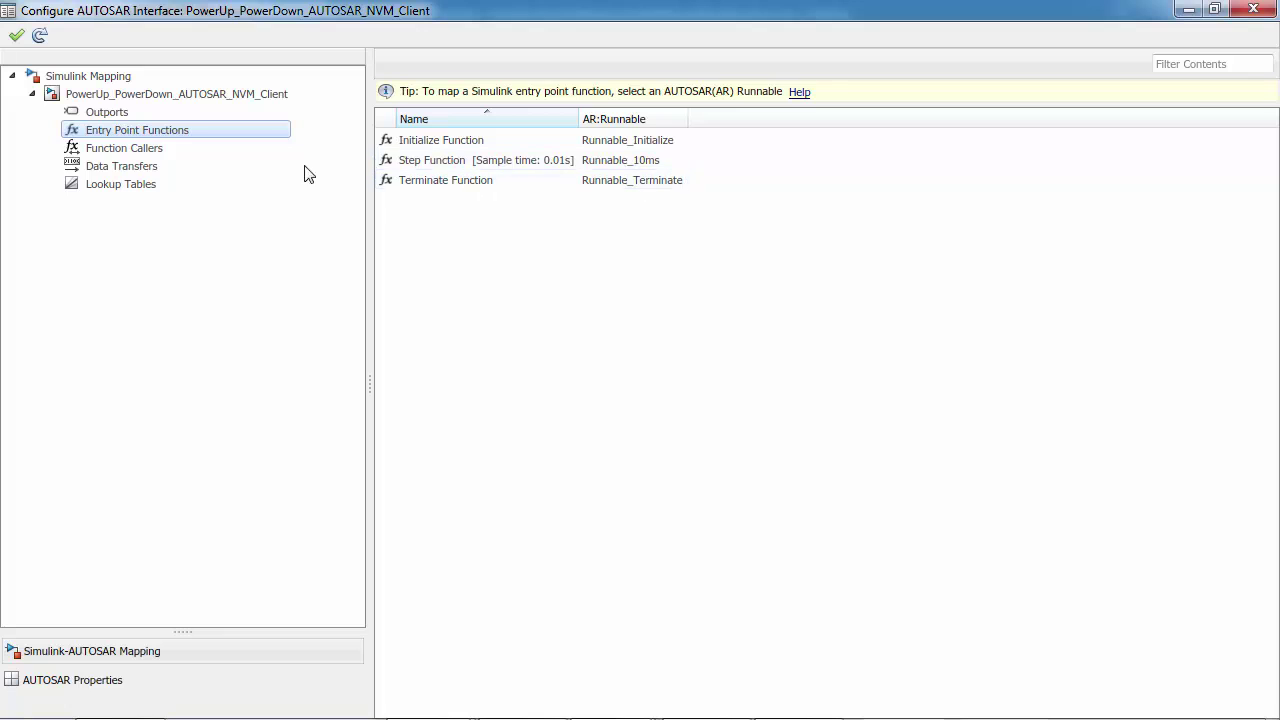
click(171, 149)
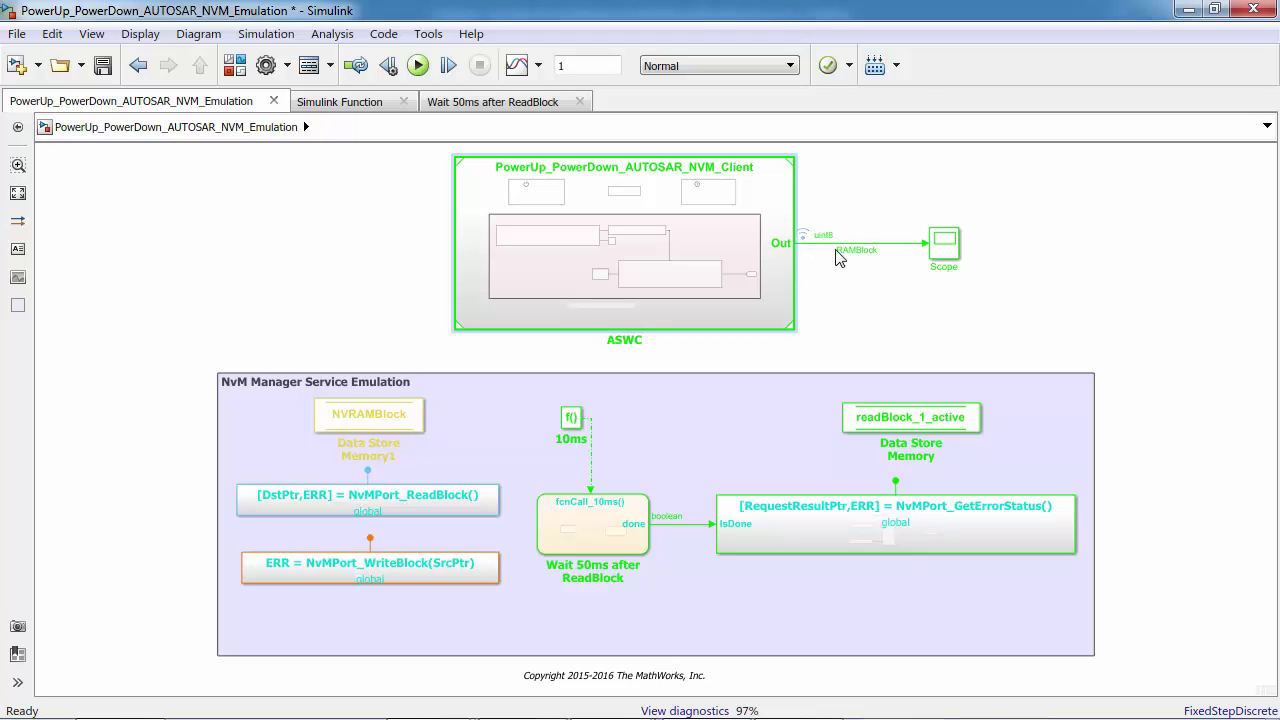
click(410, 568)
double_click(410, 568)
double_click(413, 579)
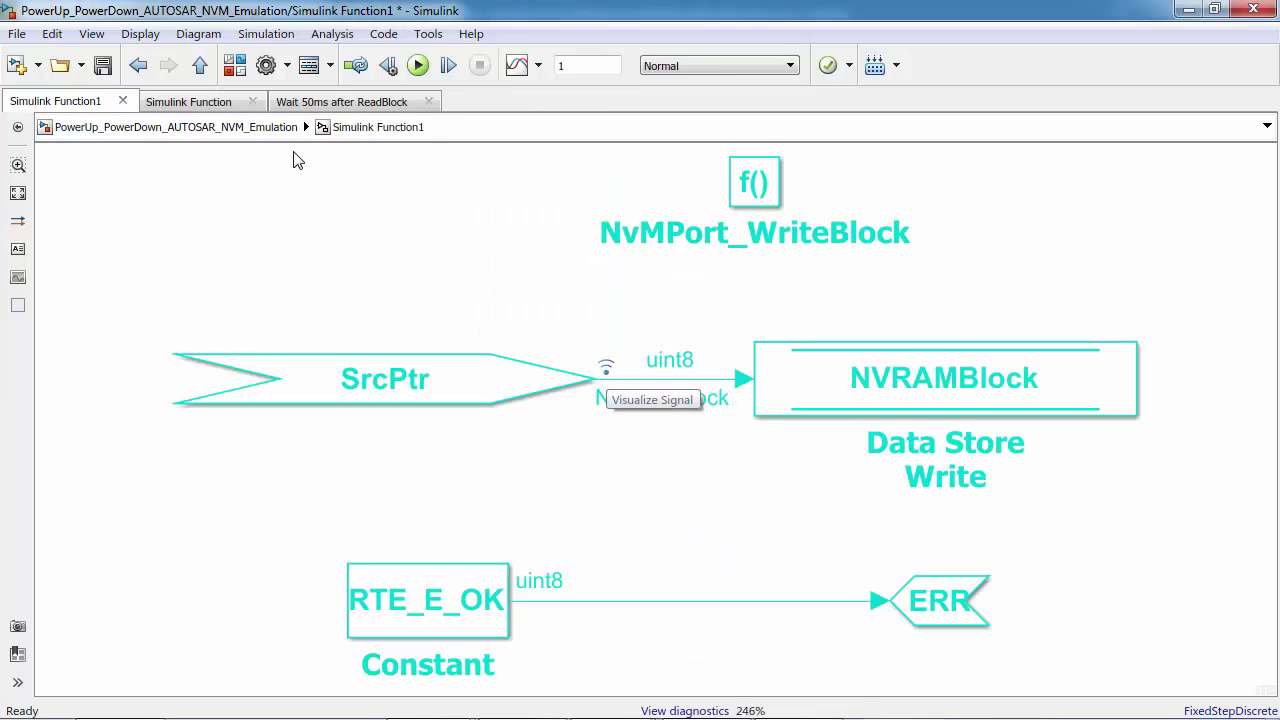
click(200, 66)
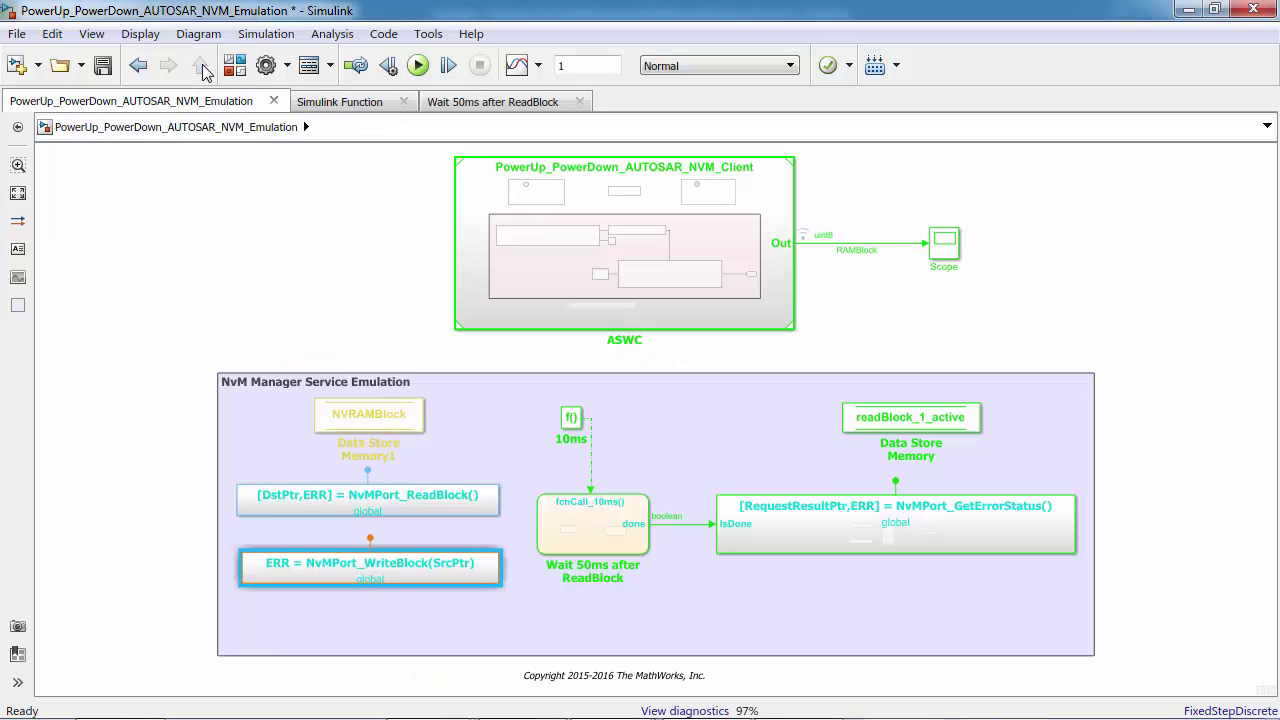
right_click(527, 250)
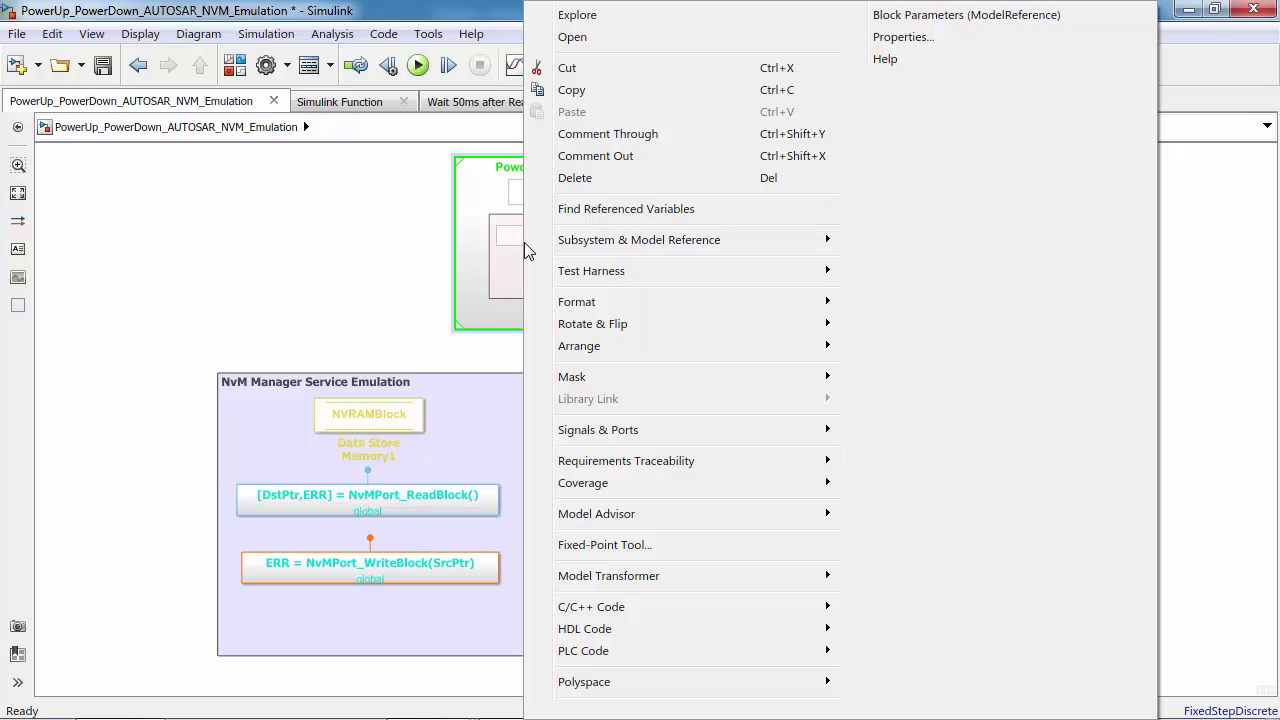
click(905, 20)
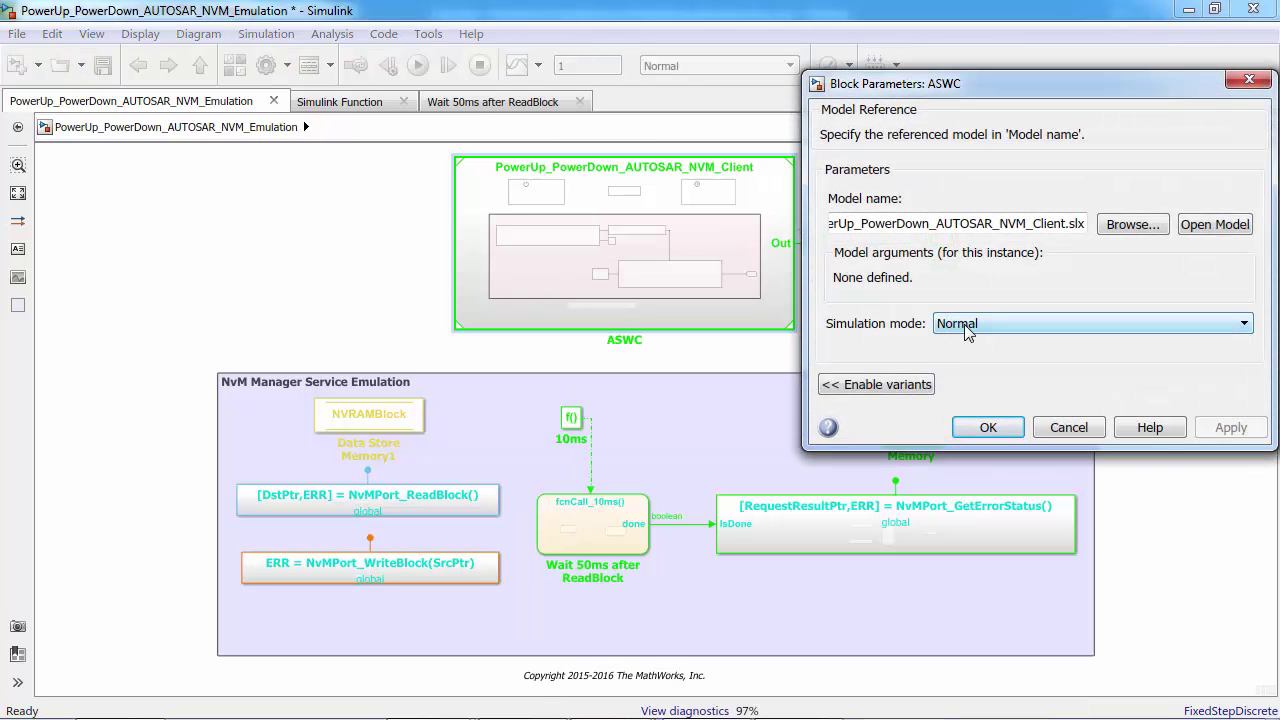
click(986, 428)
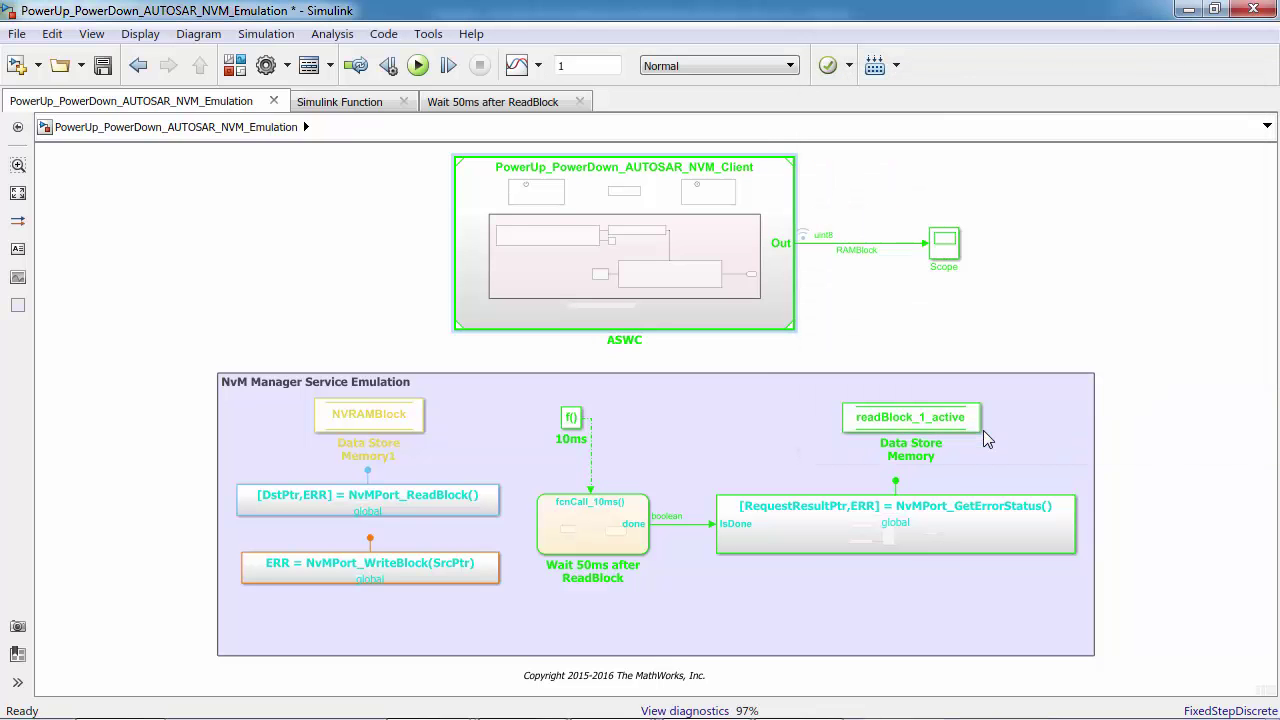
Step: Run the Normal-mode simulation, plot RAMBlock and NVRAMBlock, then show NVRAMBlock alone
click(418, 65)
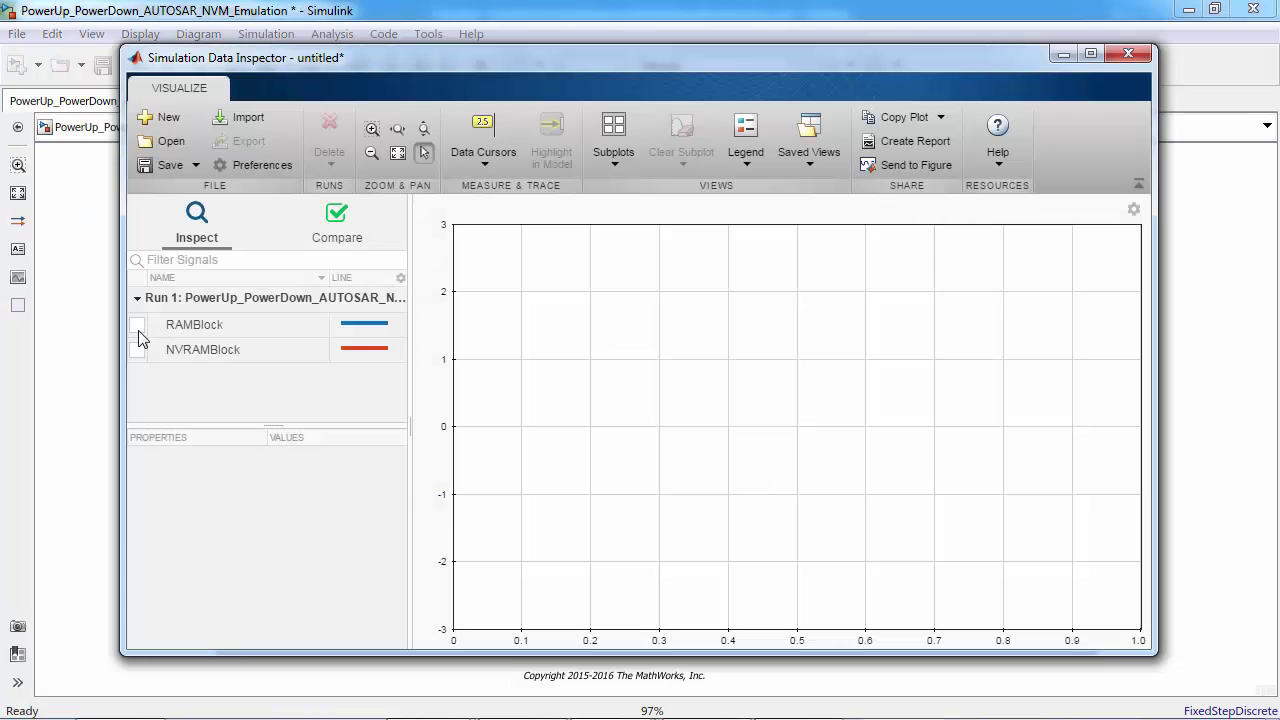
click(137, 325)
click(137, 349)
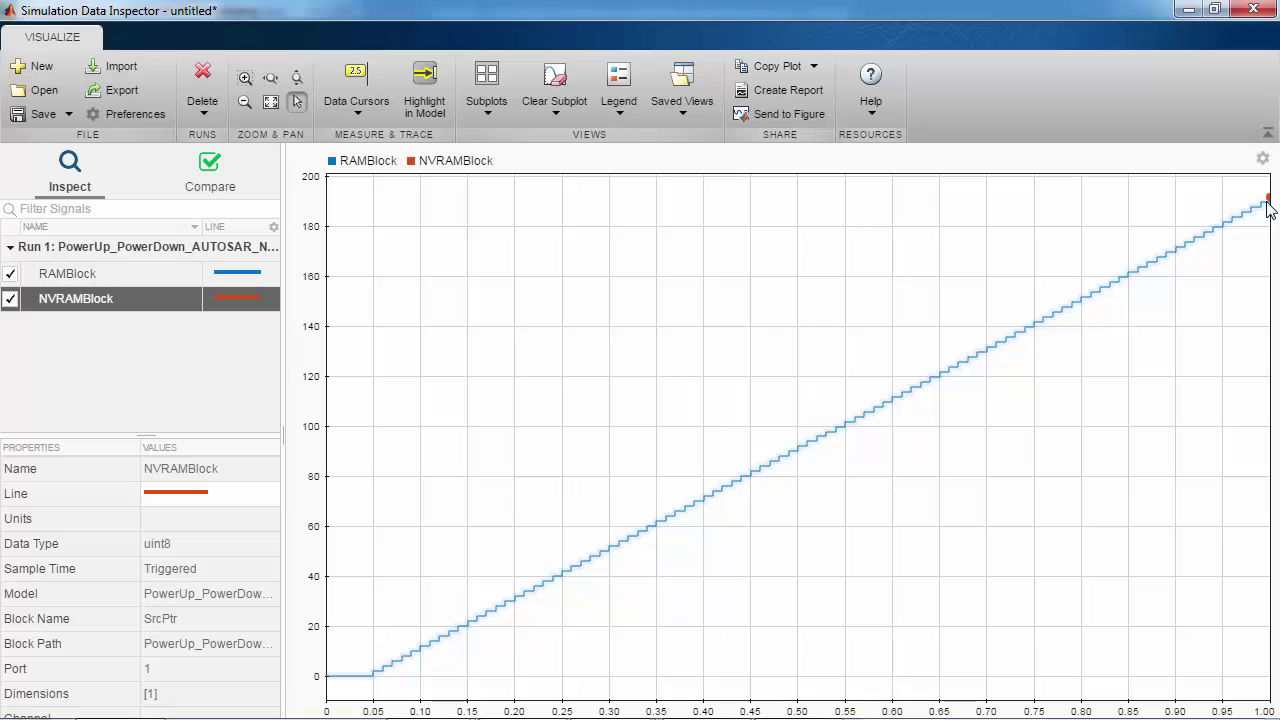
click(10, 273)
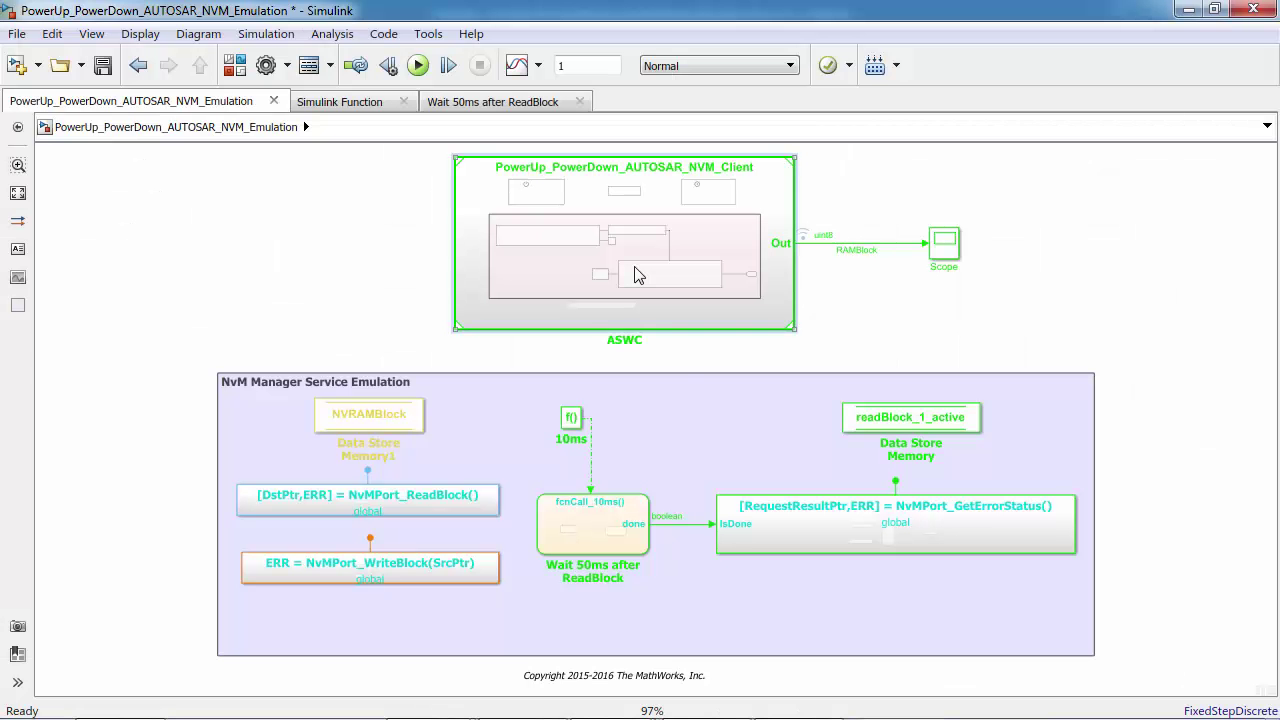
Step: Set the ASWC block's simulation mode to Software-in-the-loop (SIL)
right_click(634, 274)
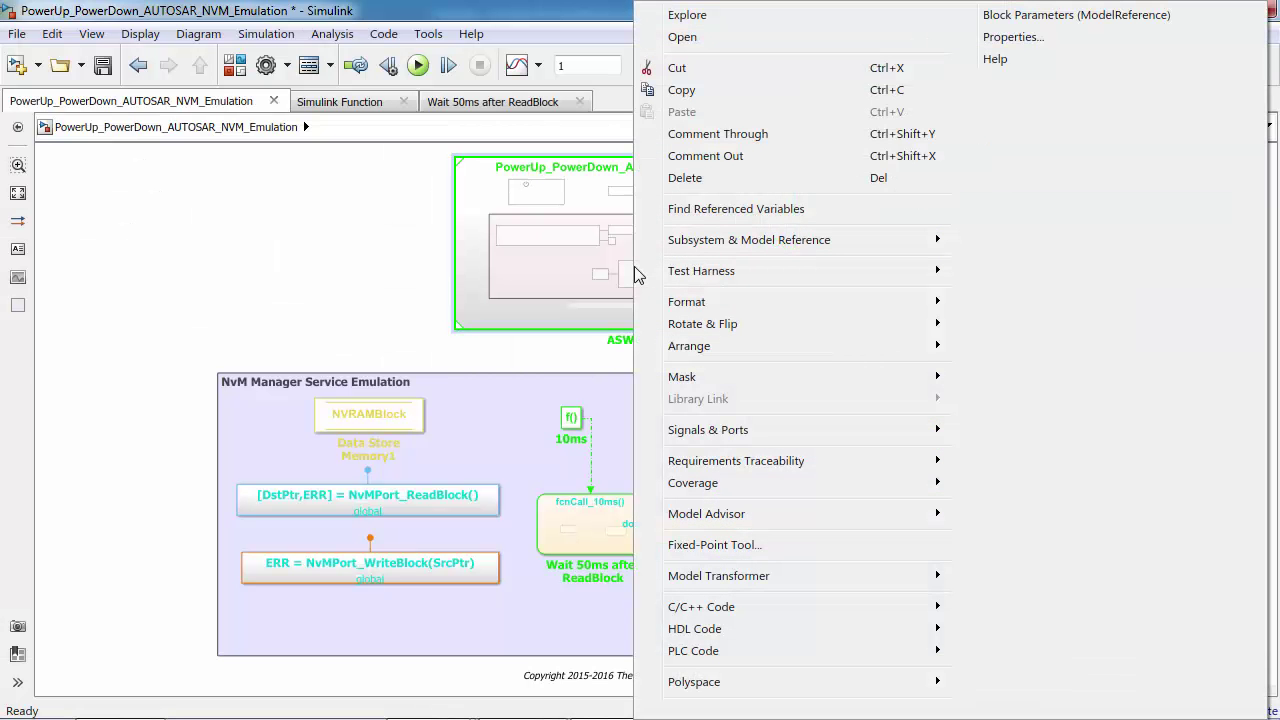
click(1049, 14)
click(1008, 328)
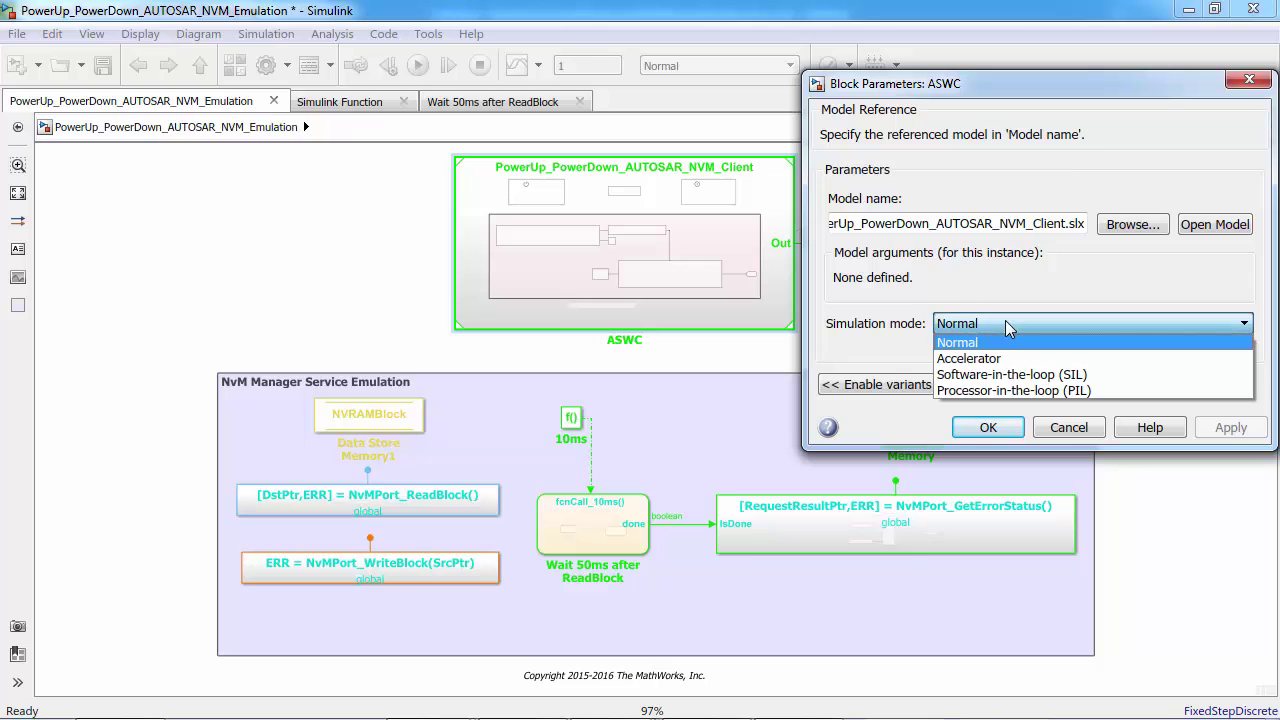
click(998, 375)
click(989, 457)
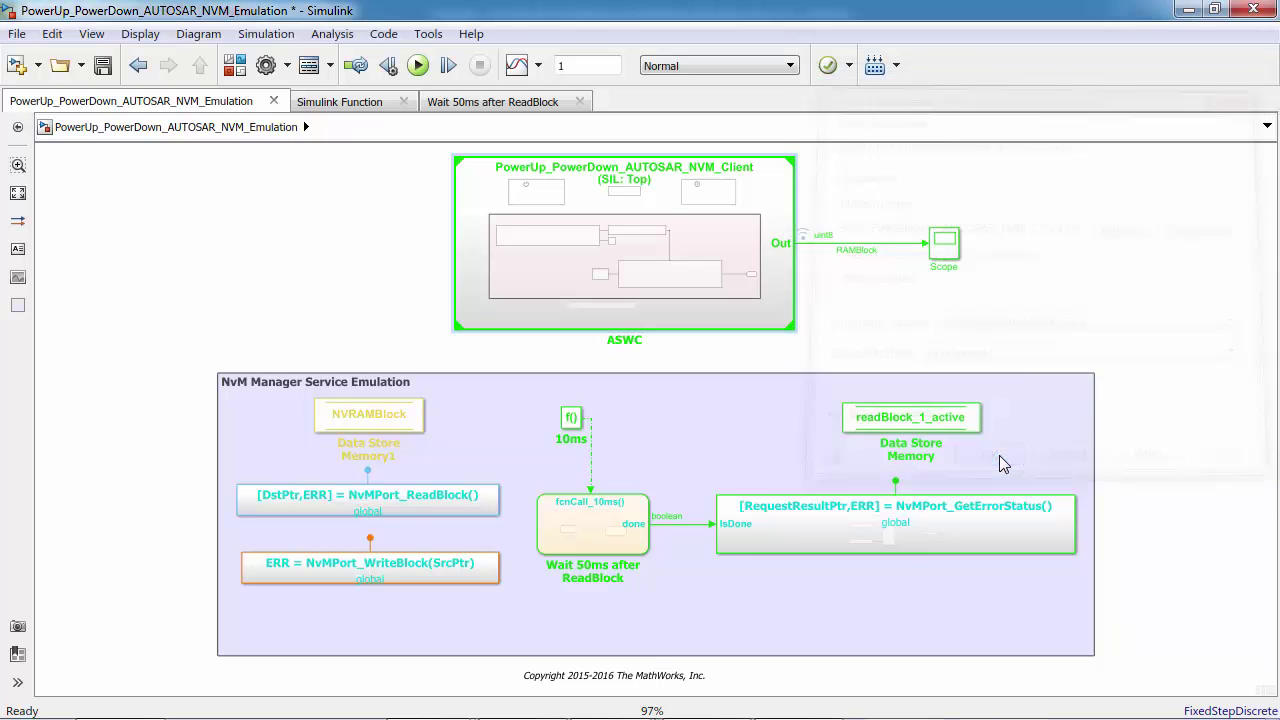
Step: Run the SIL simulation, plot RAMBlock and NVRAMBlock for both runs, and compare Run 1 with Run 2
click(418, 65)
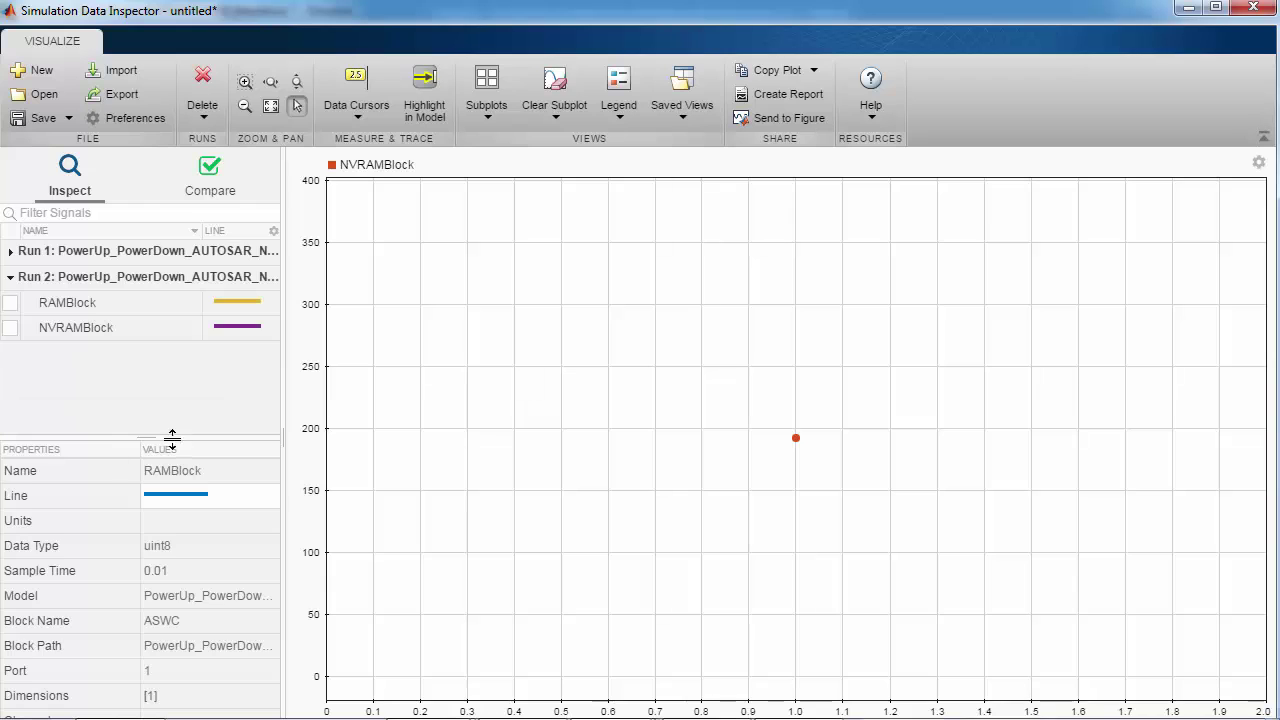
click(10, 302)
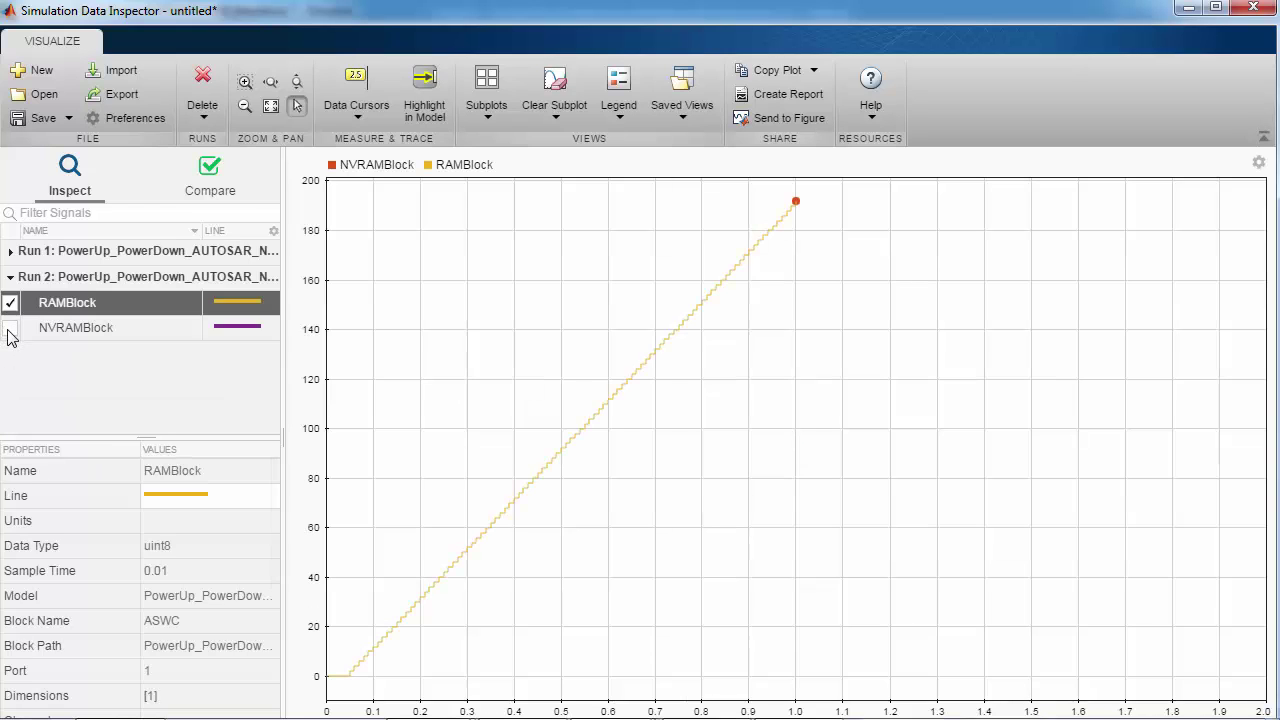
click(10, 327)
click(11, 251)
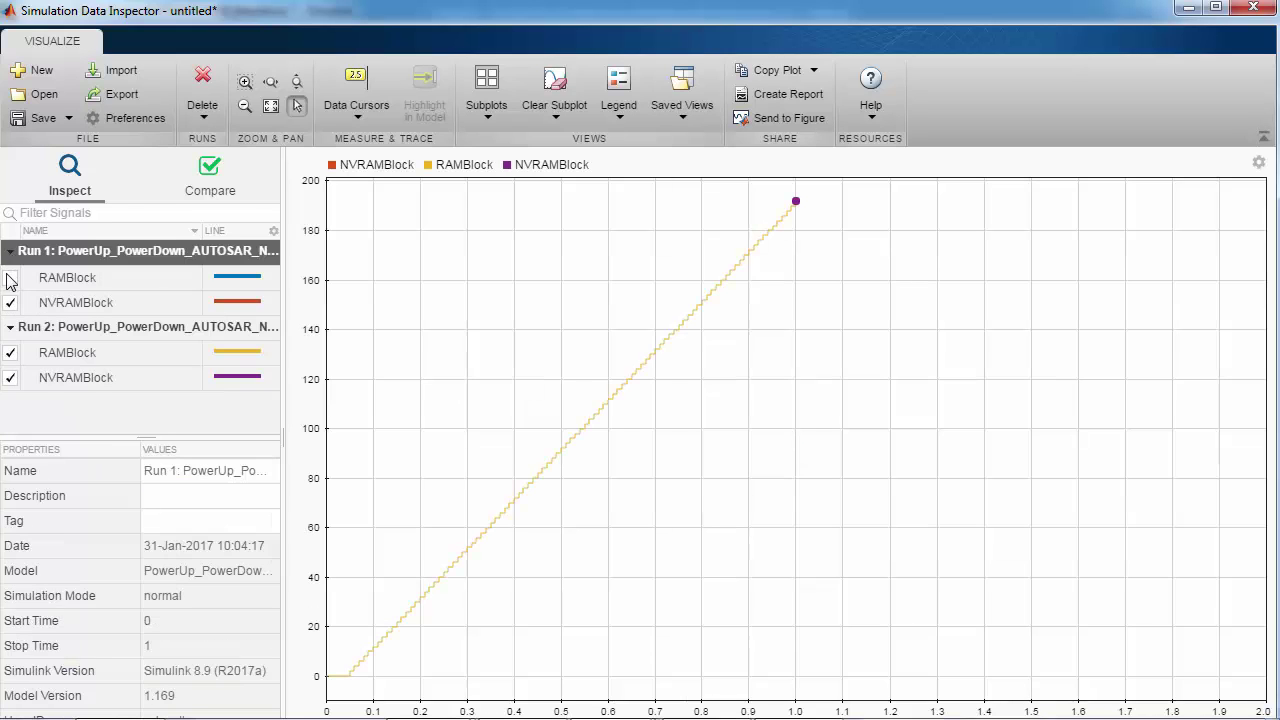
click(10, 277)
click(10, 302)
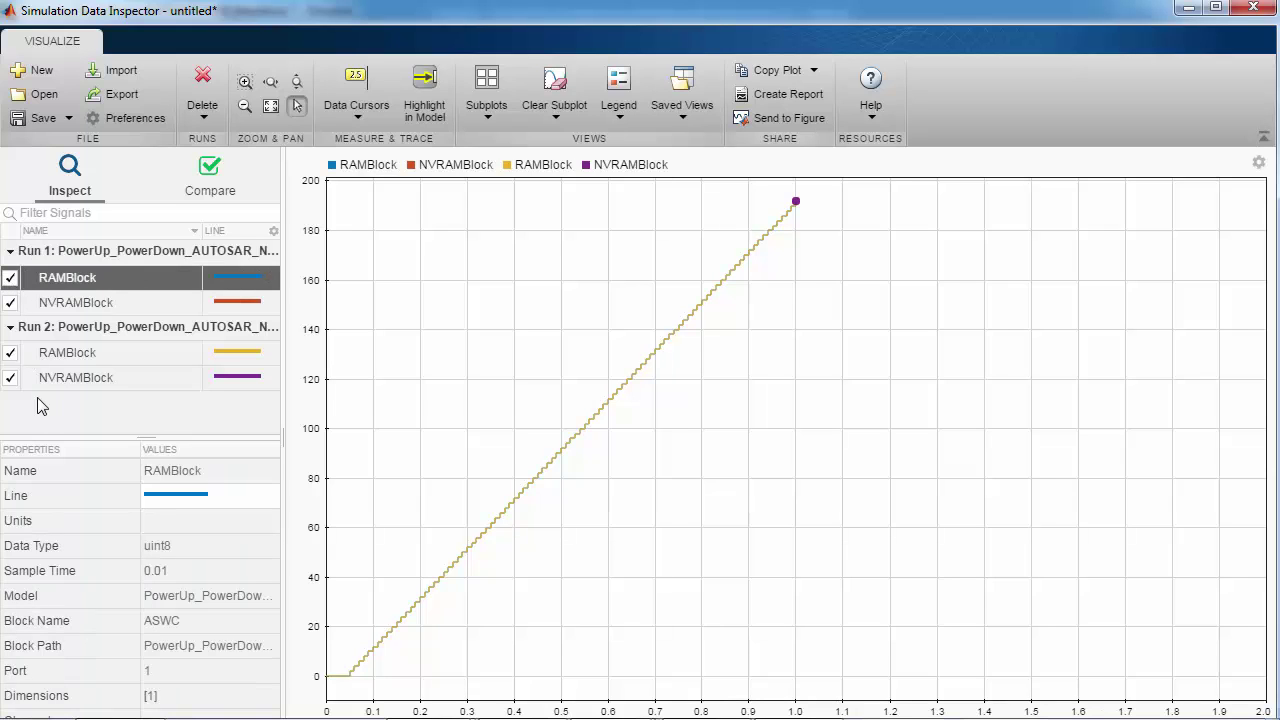
click(200, 190)
click(1014, 194)
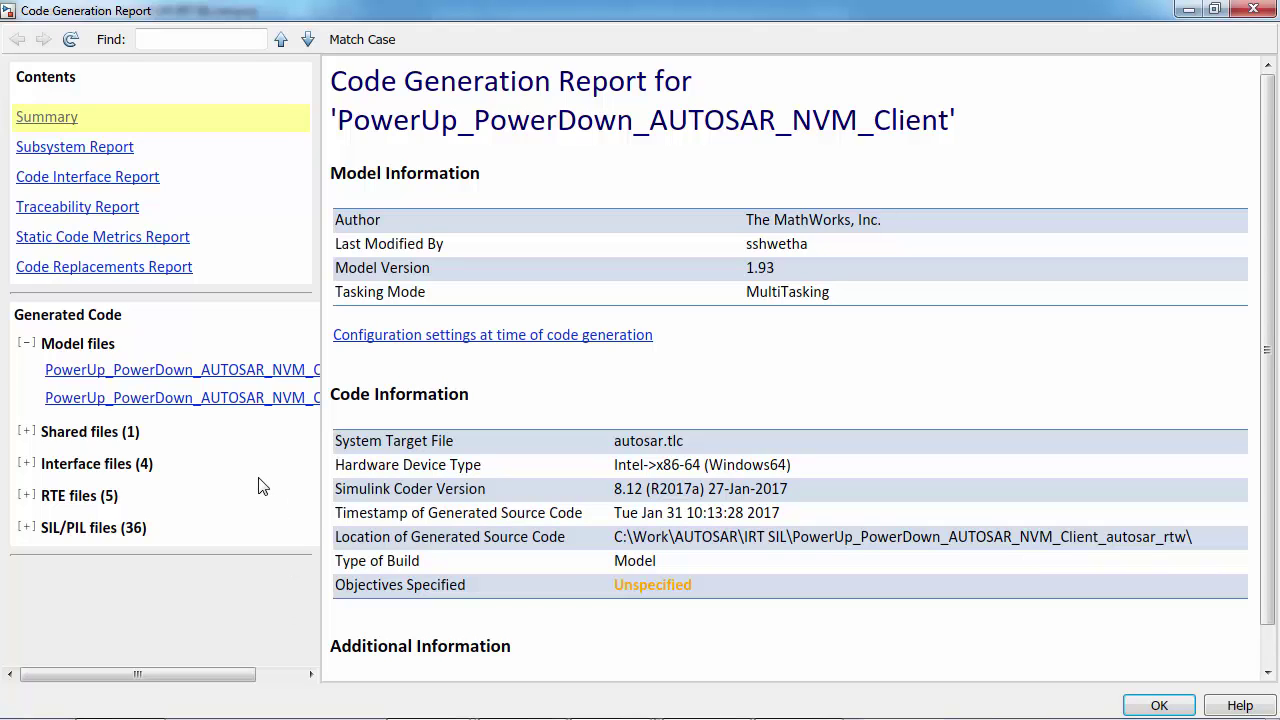
Step: Open PowerUp_PowerDown_AUTOSAR_NVM_Client.c from Model files and scroll down to Runnable_10ms's code
click(210, 380)
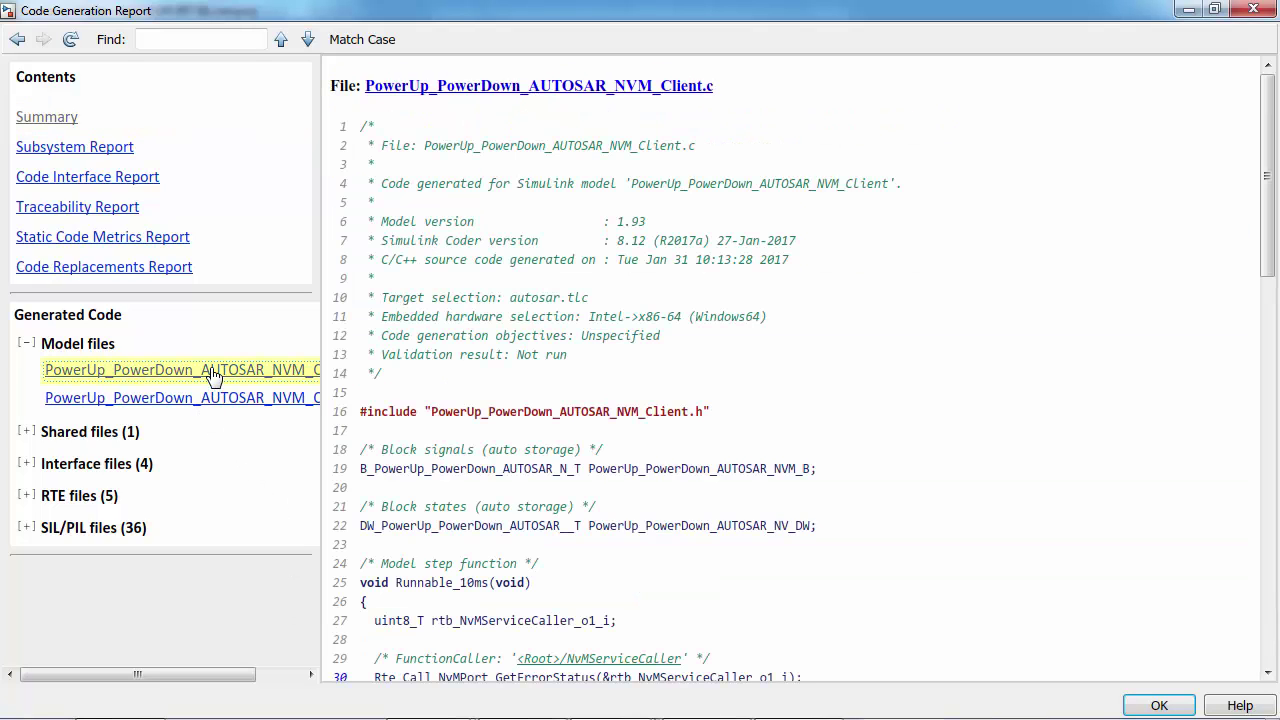
scroll(532, 560, down, 1)
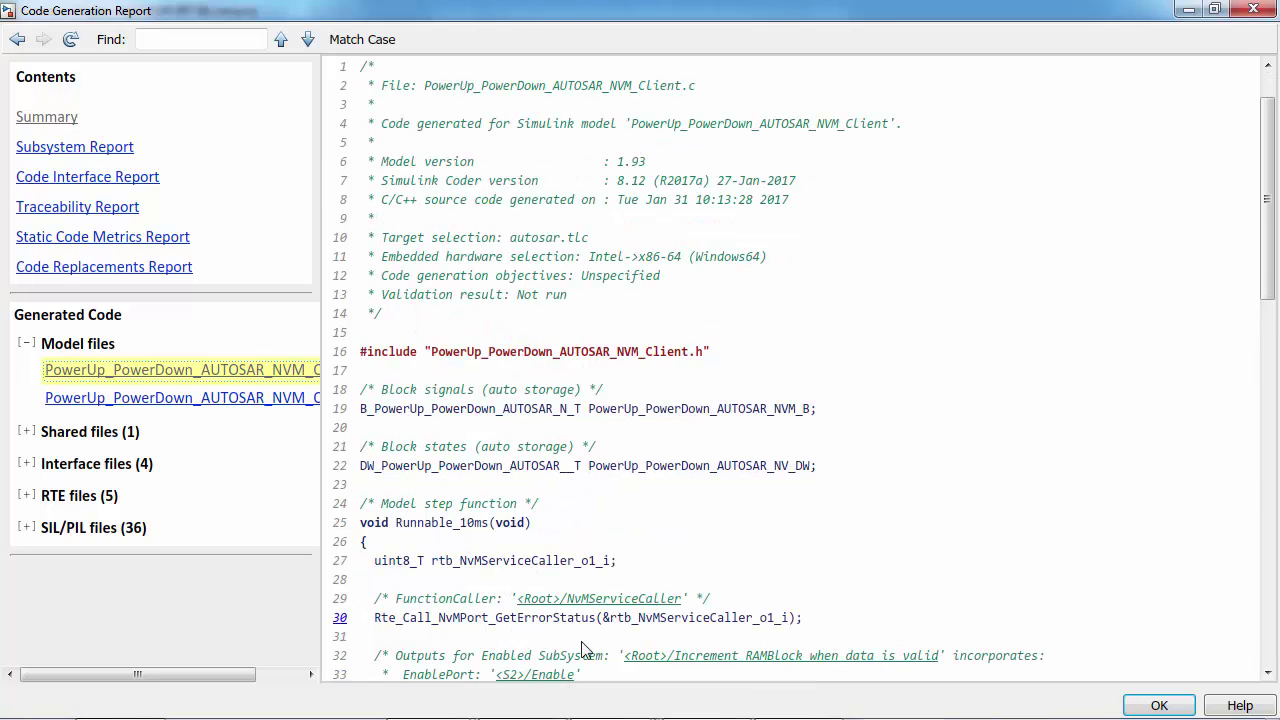
scroll(585, 650, down, 2)
scroll(585, 650, down, 1)
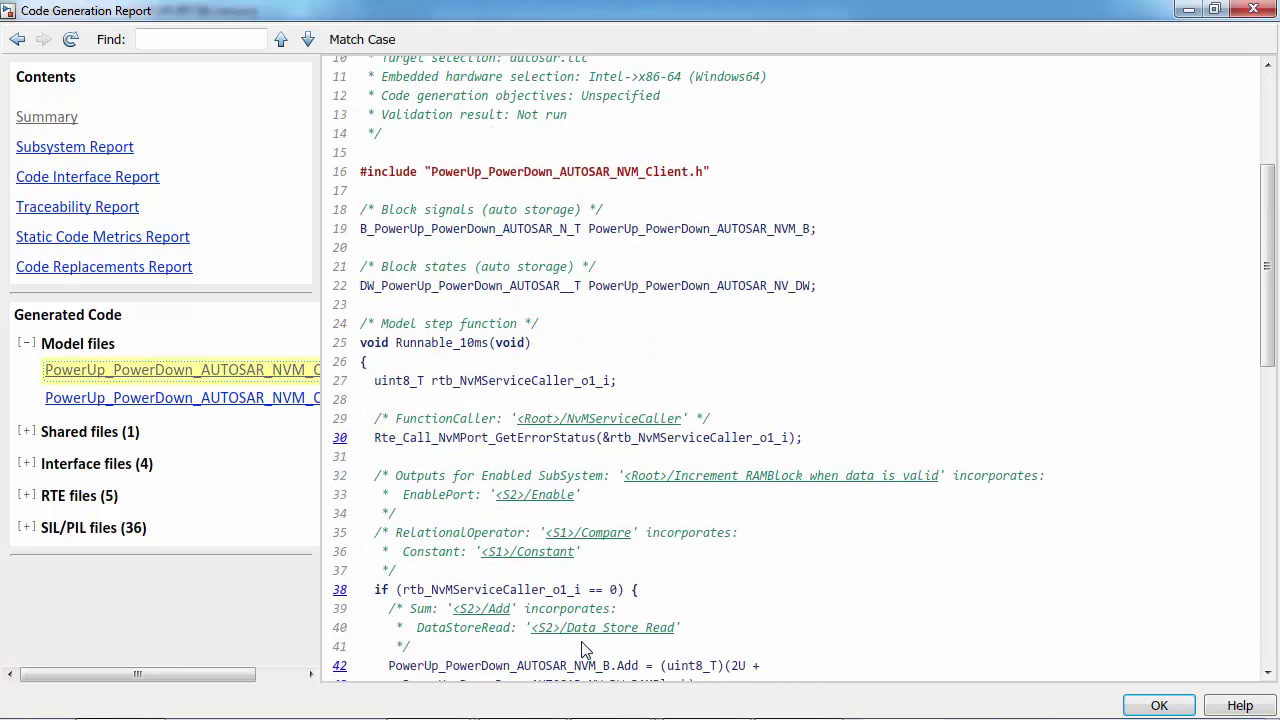
scroll(585, 650, down, 1)
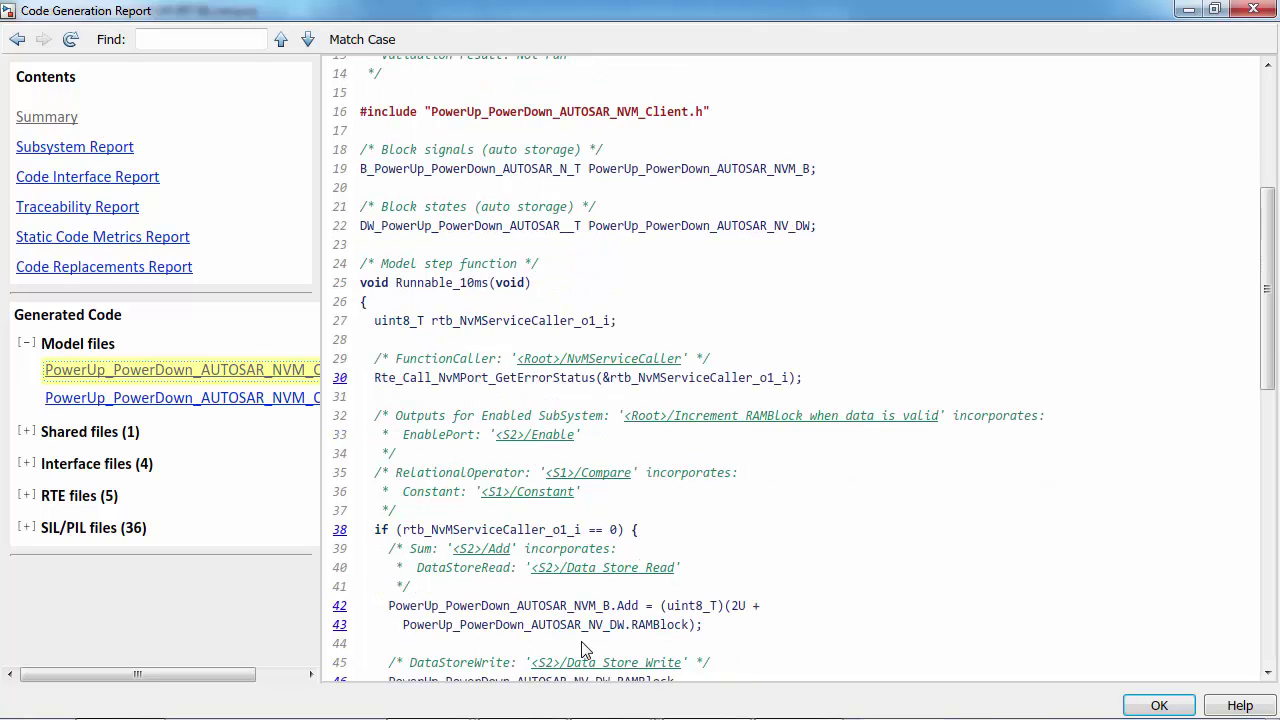
Step: Trace Rte_Call_NvMPort_GetErrorStatus to xil_interface.c, then scroll the client source to Initialize and Terminate
click(532, 378)
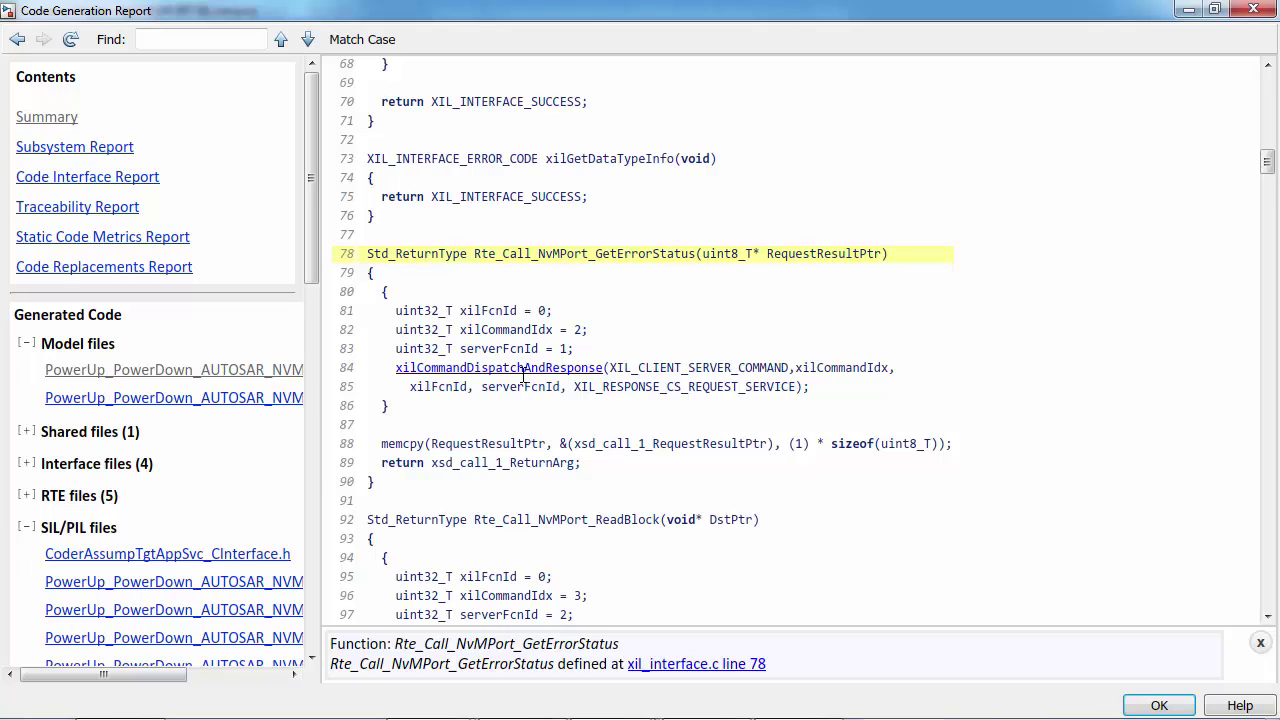
click(160, 372)
scroll(577, 518, down, 2)
scroll(577, 520, down, 11)
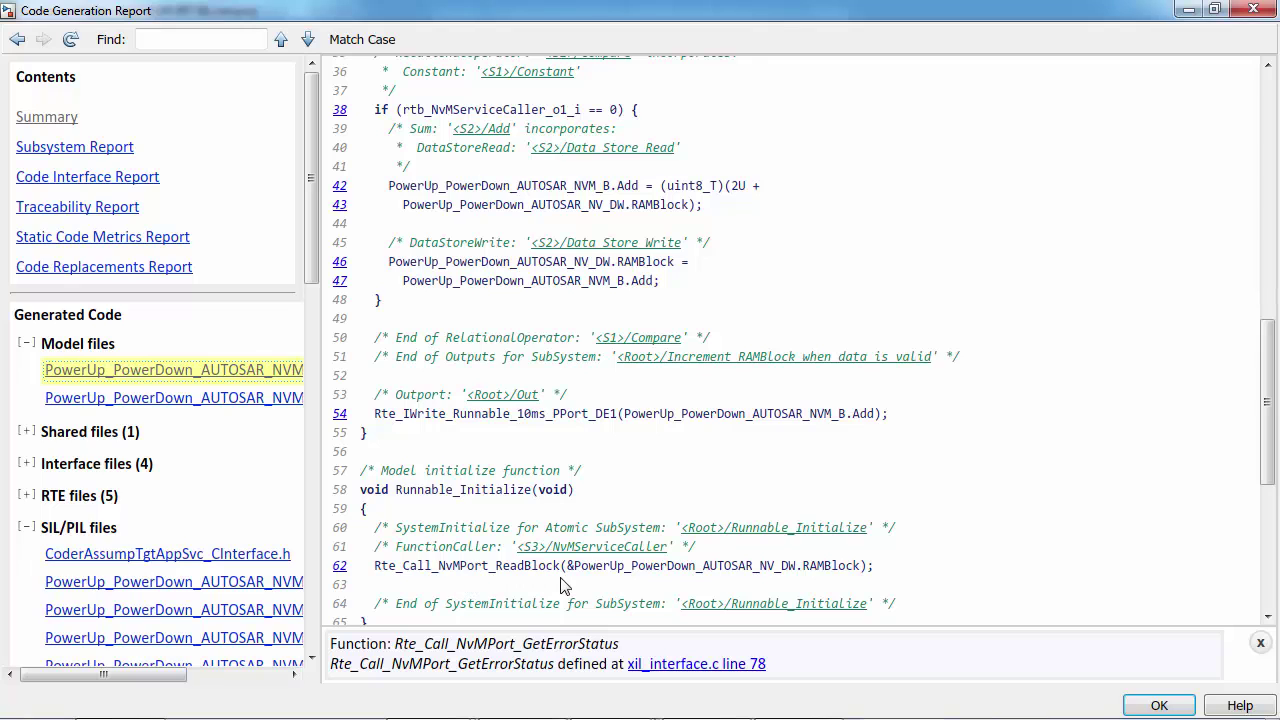
scroll(760, 593, down, 3)
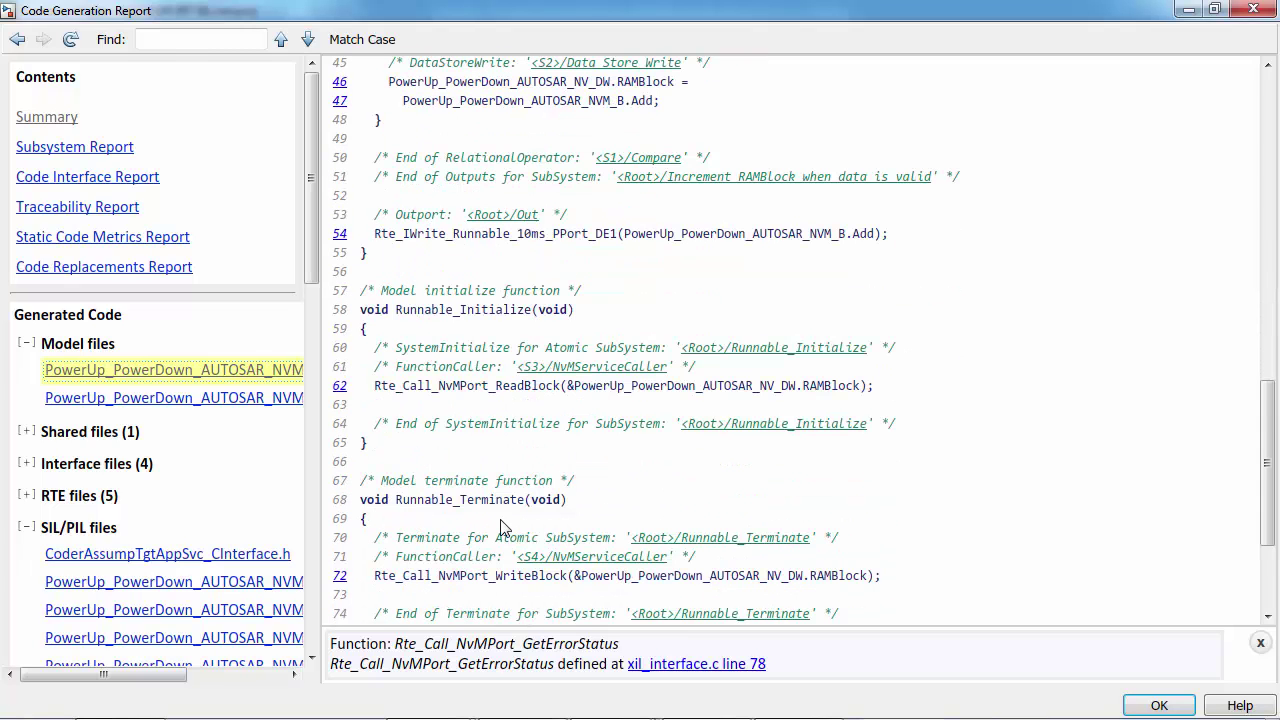
mouse_move(588, 585)
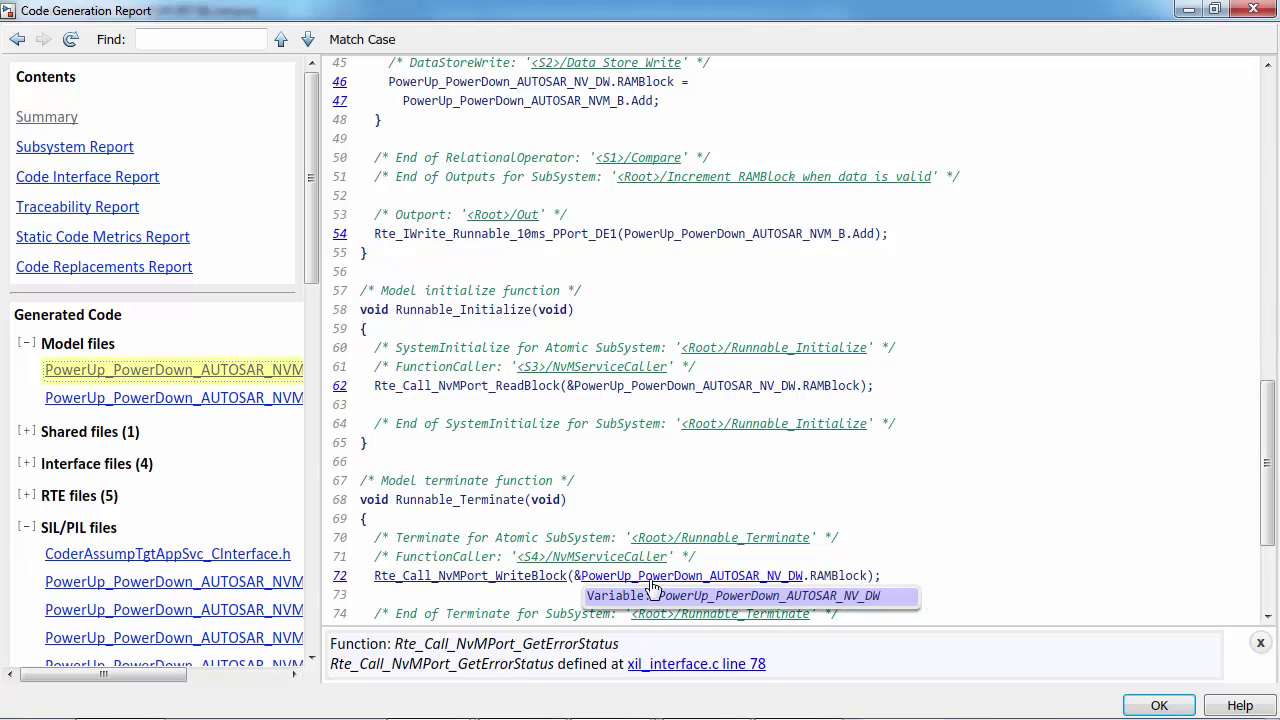